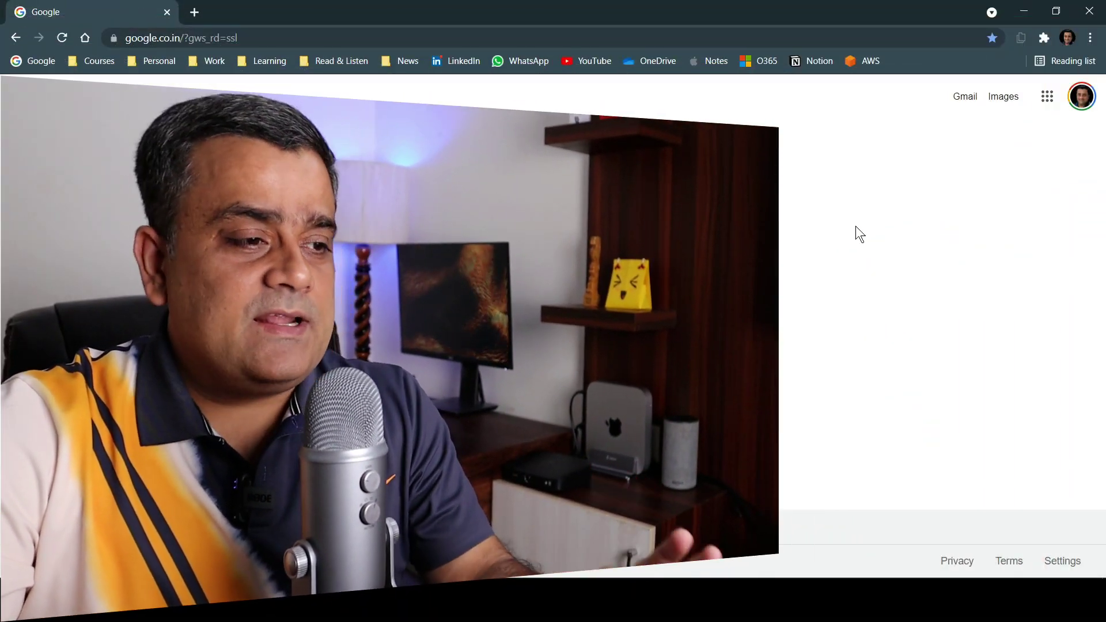
Go to Google Meet through the Google apps menu on the Google home page.
left_click(1020, 413)
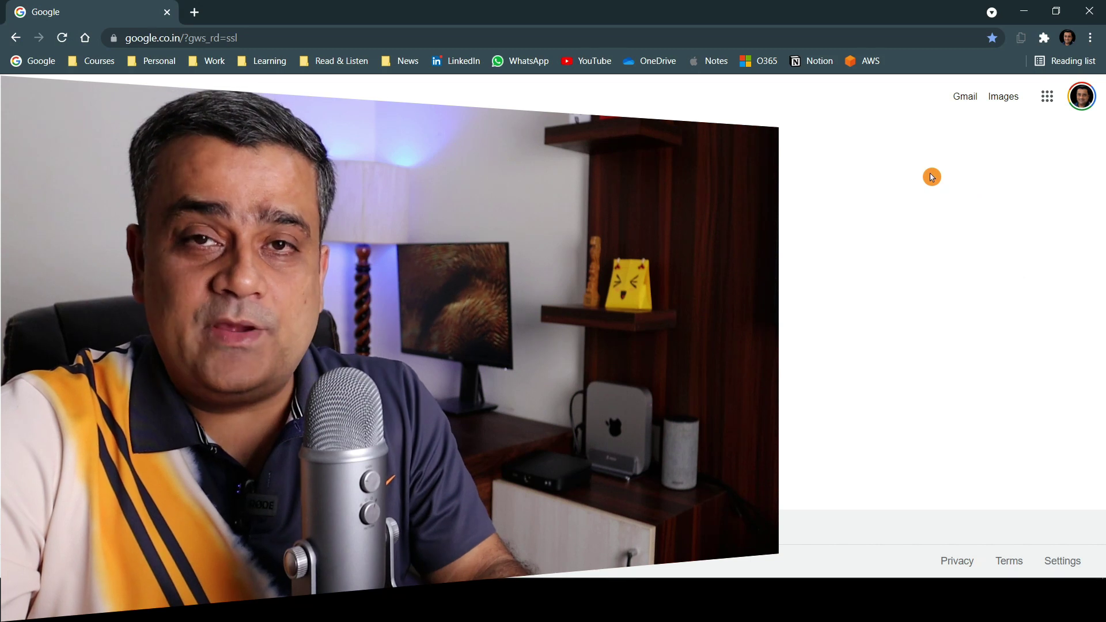
left_click(1047, 98)
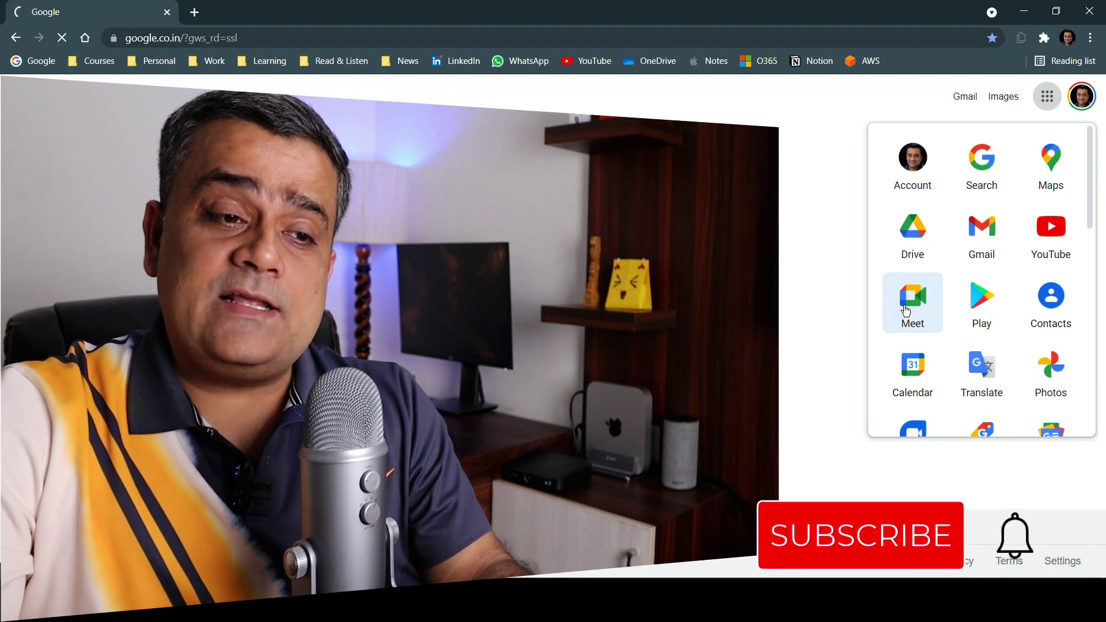
left_click(906, 311)
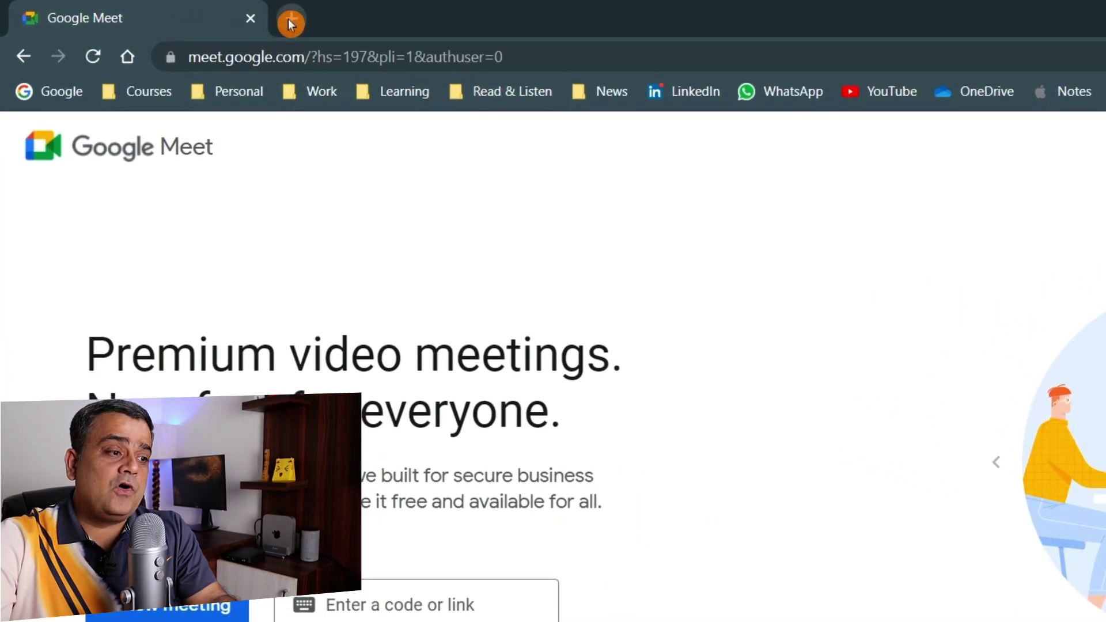
Load meet.google.com in a new Chrome tab.
left_click(291, 22)
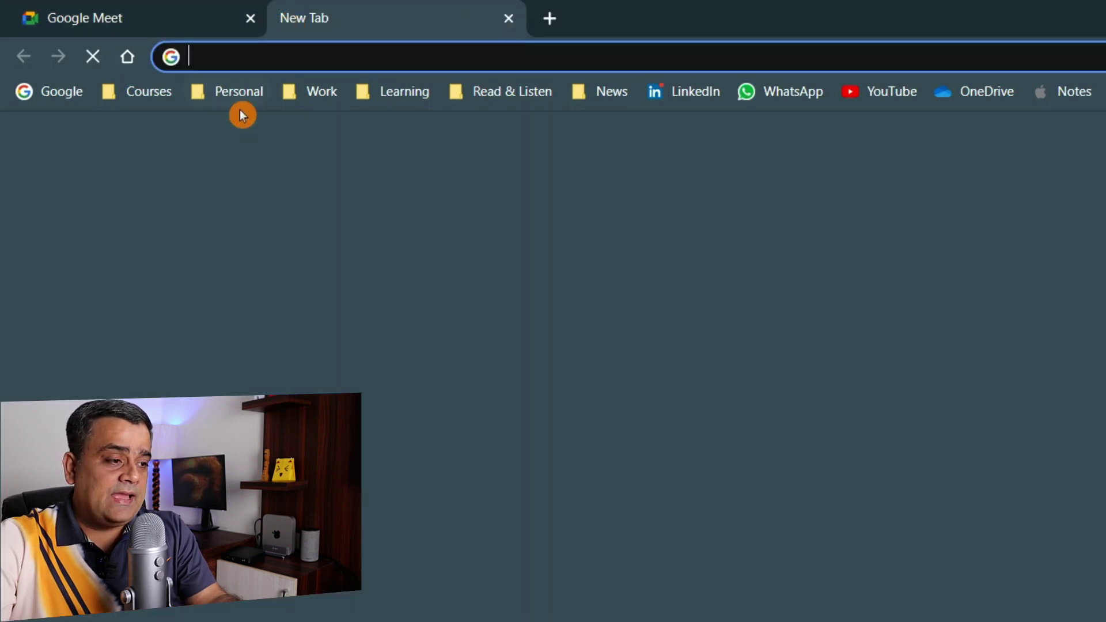
type("meet.goog")
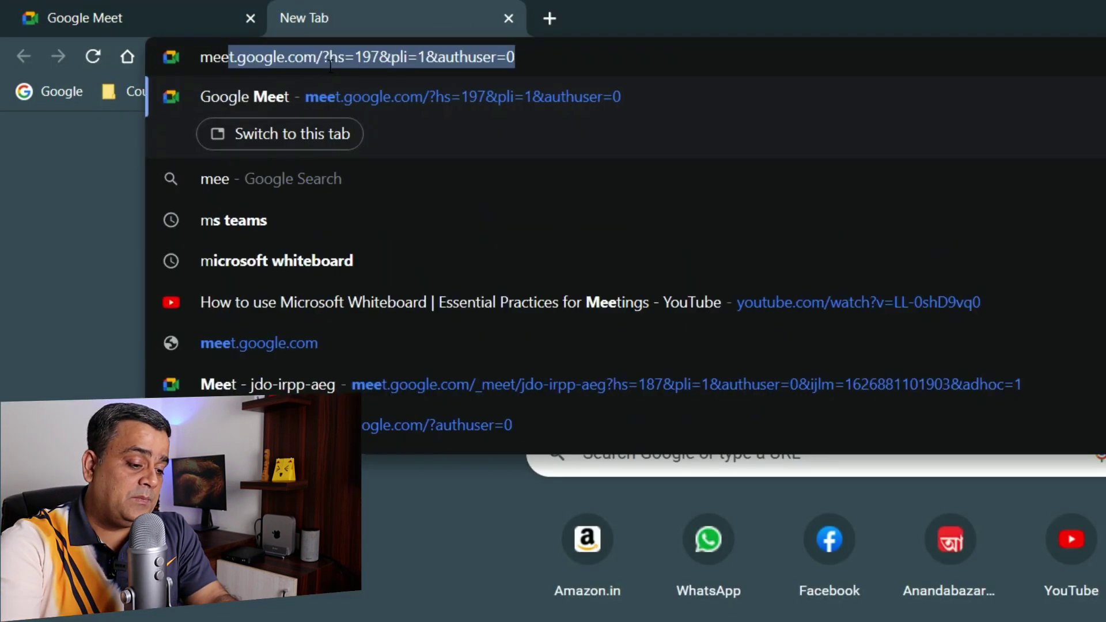
type("le.com")
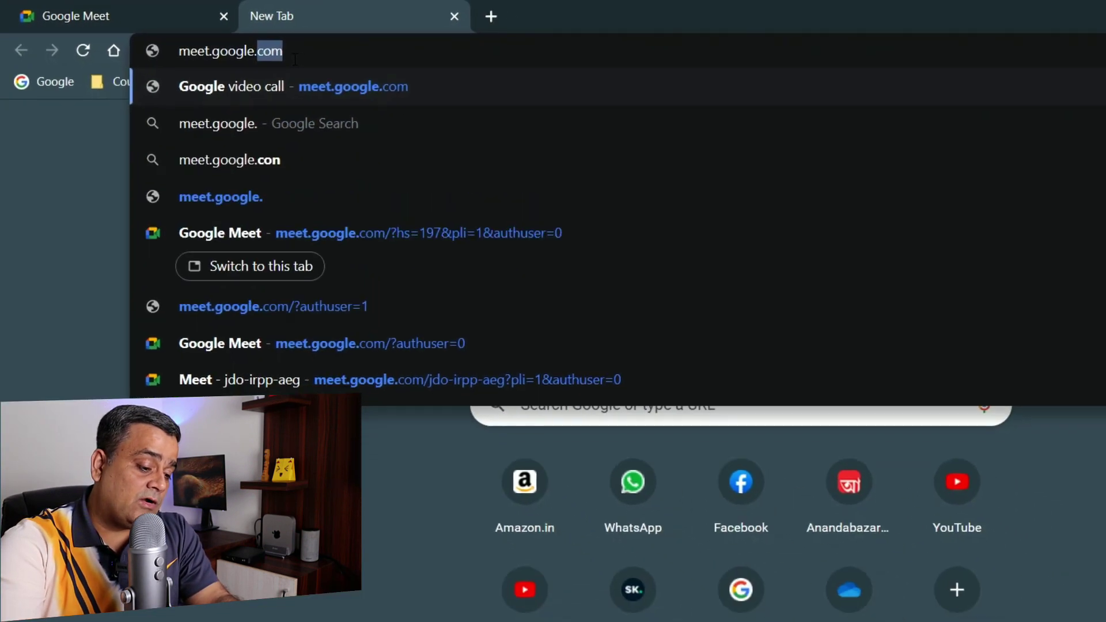
key("Return")
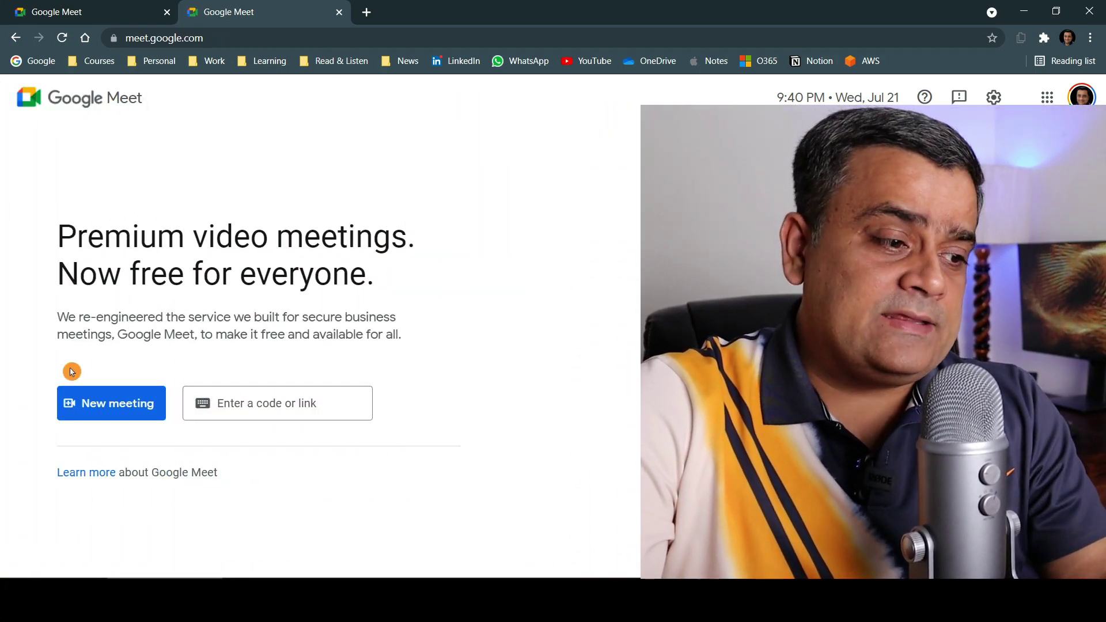
Create a meeting link for later, copy it, and close the link dialog.
left_click(120, 418)
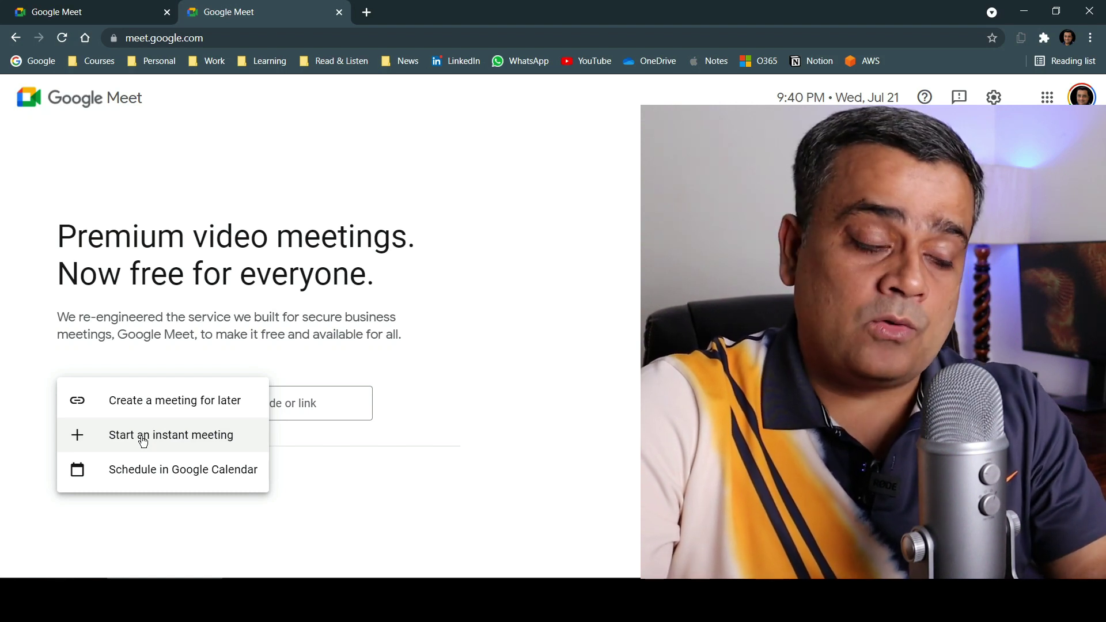
left_click(153, 403)
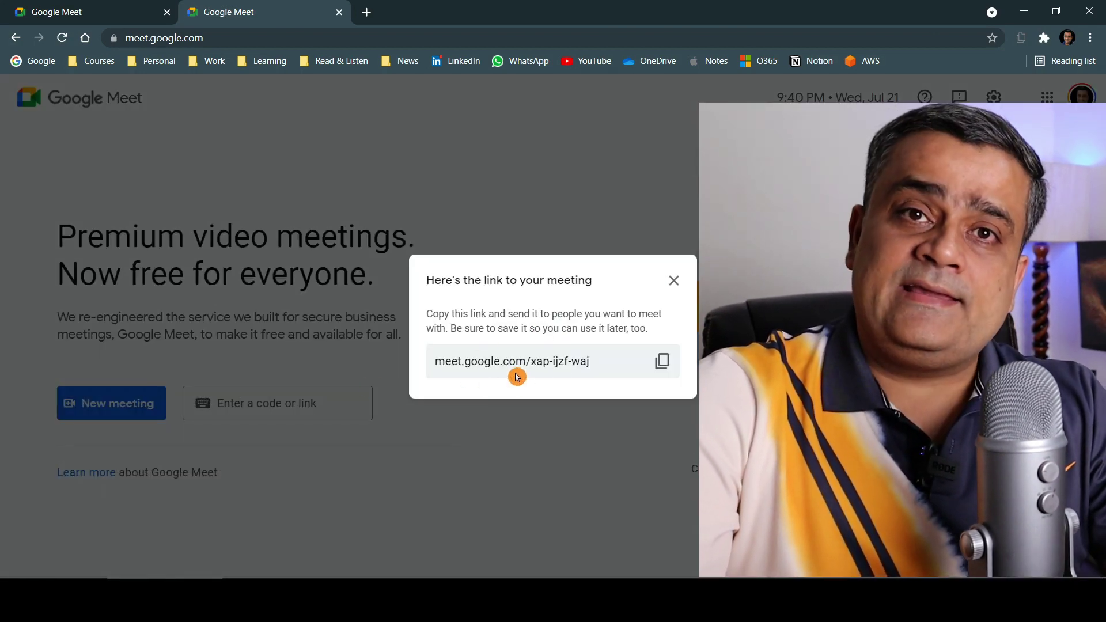
left_click(662, 361)
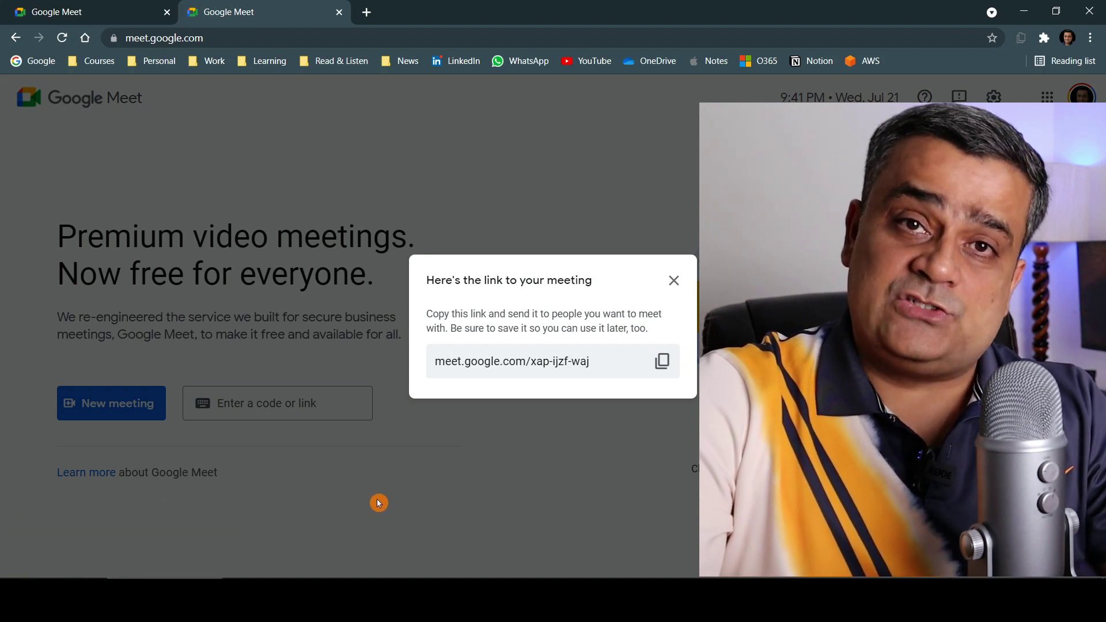
left_click(673, 281)
left_click(109, 406)
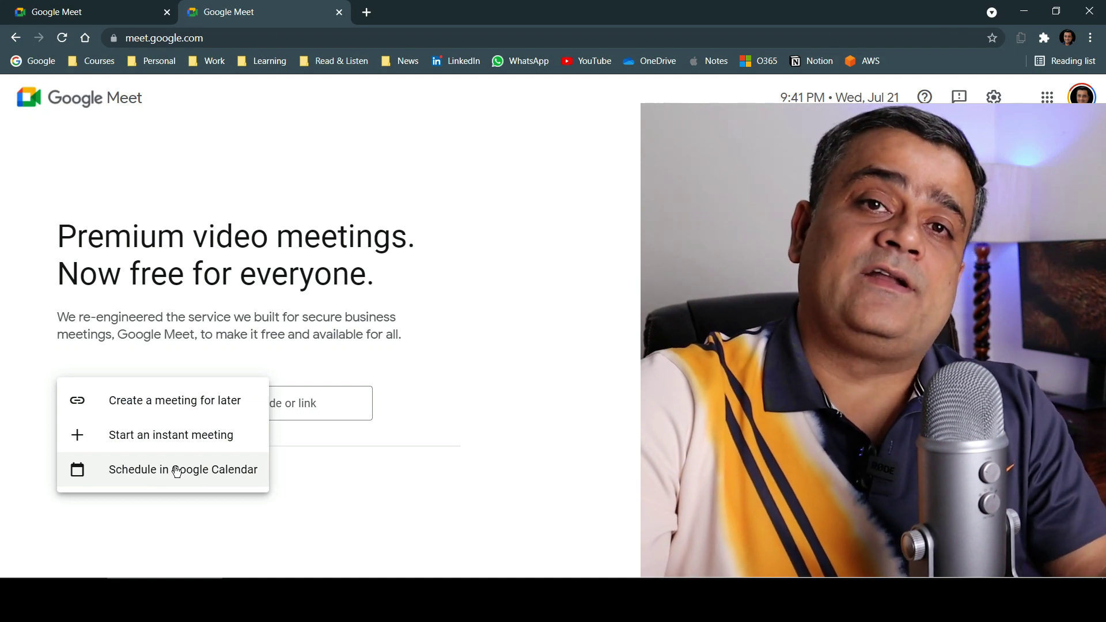
left_click(177, 471)
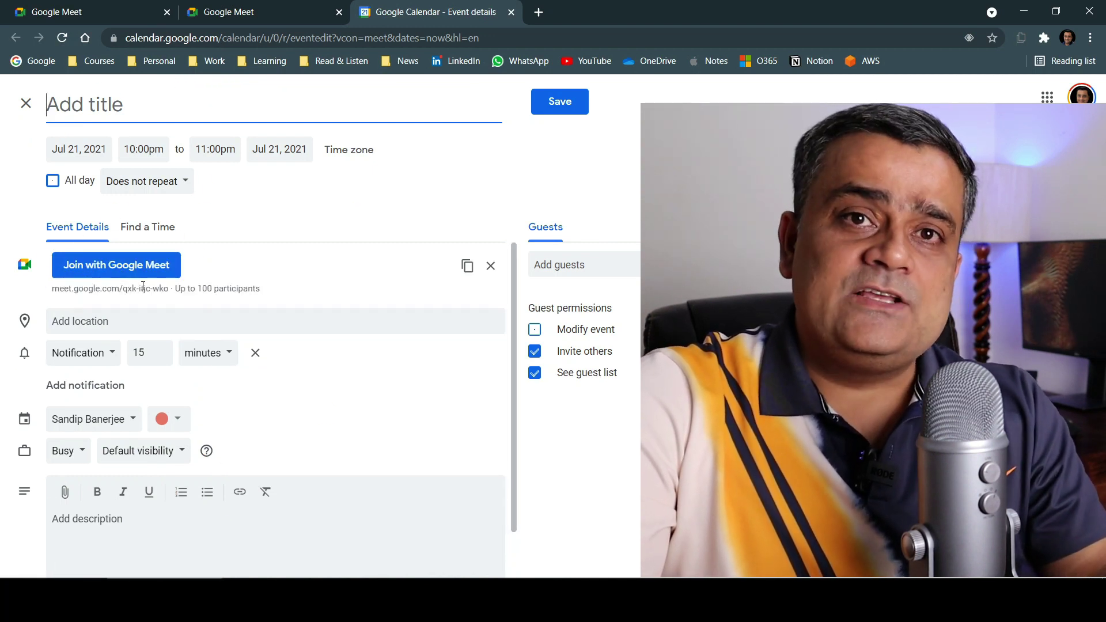
left_click(69, 298)
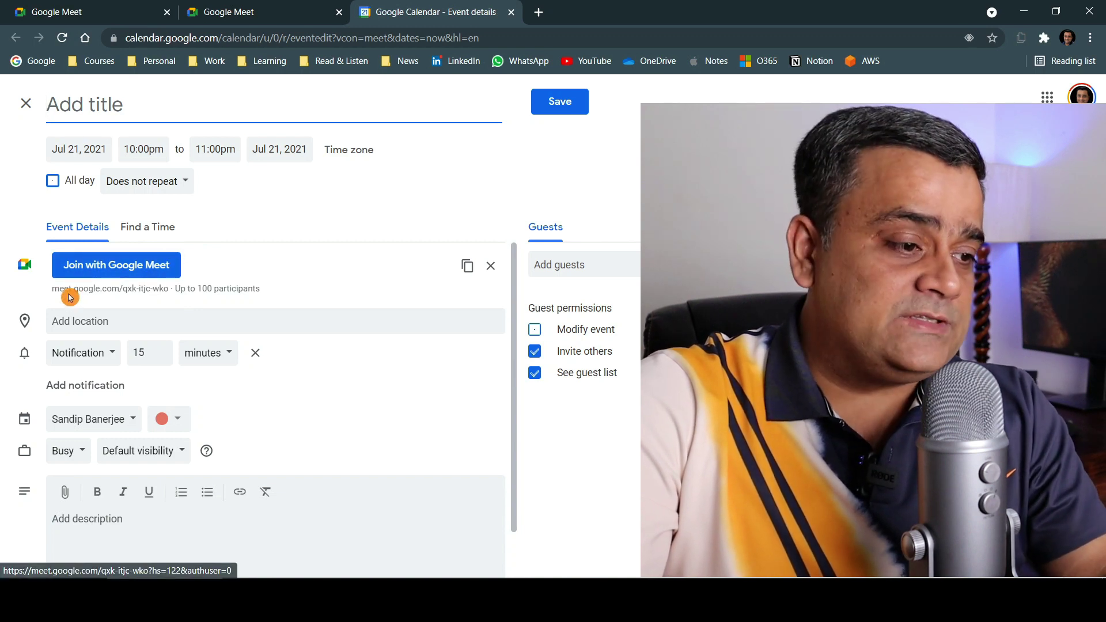
left_click_drag(124, 289, 166, 288)
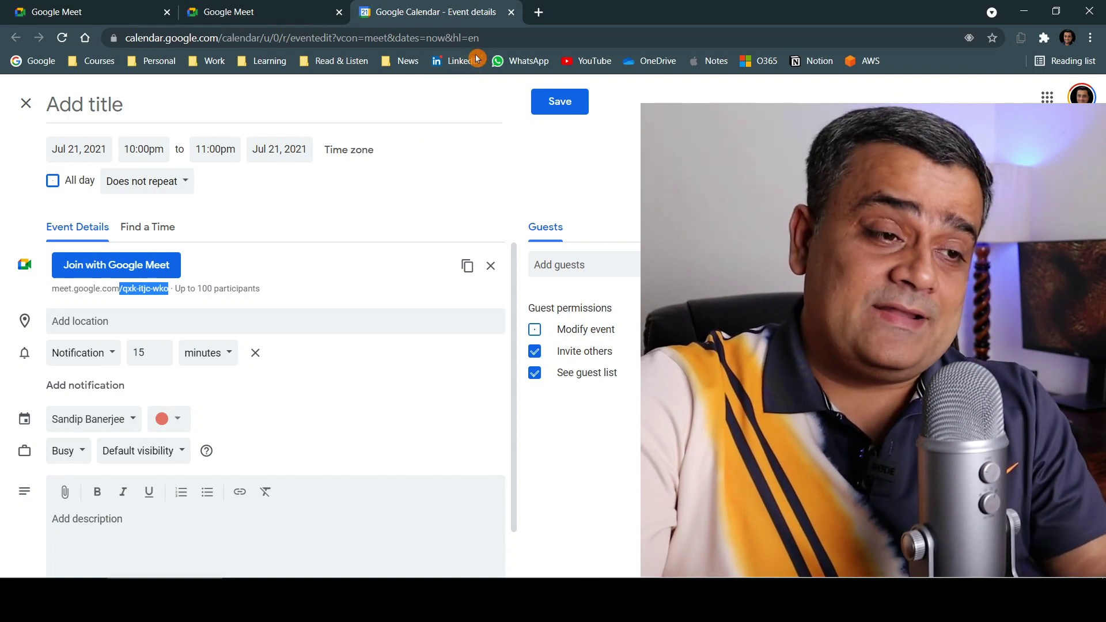
left_click(509, 14)
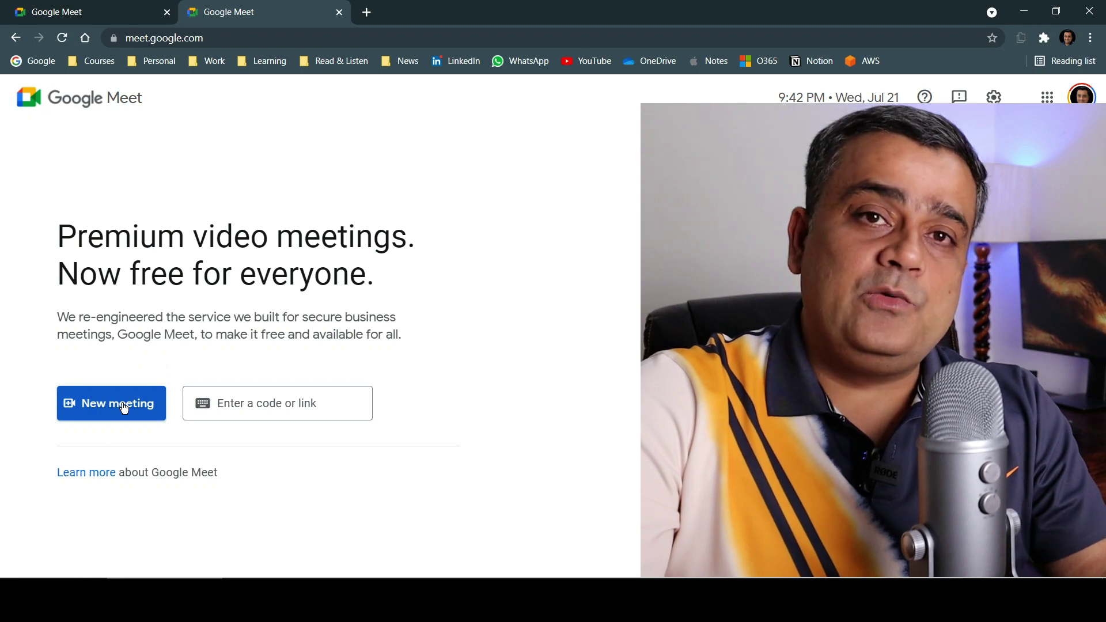
Start an instant meeting, turn the camera and microphone off, and copy its link.
left_click(123, 408)
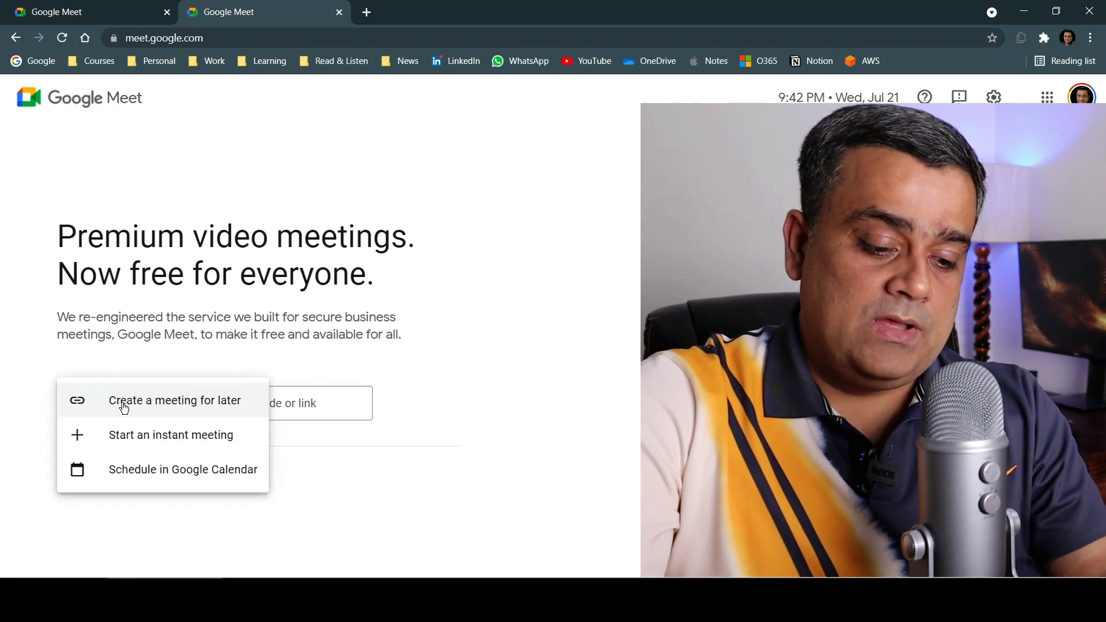
left_click(128, 441)
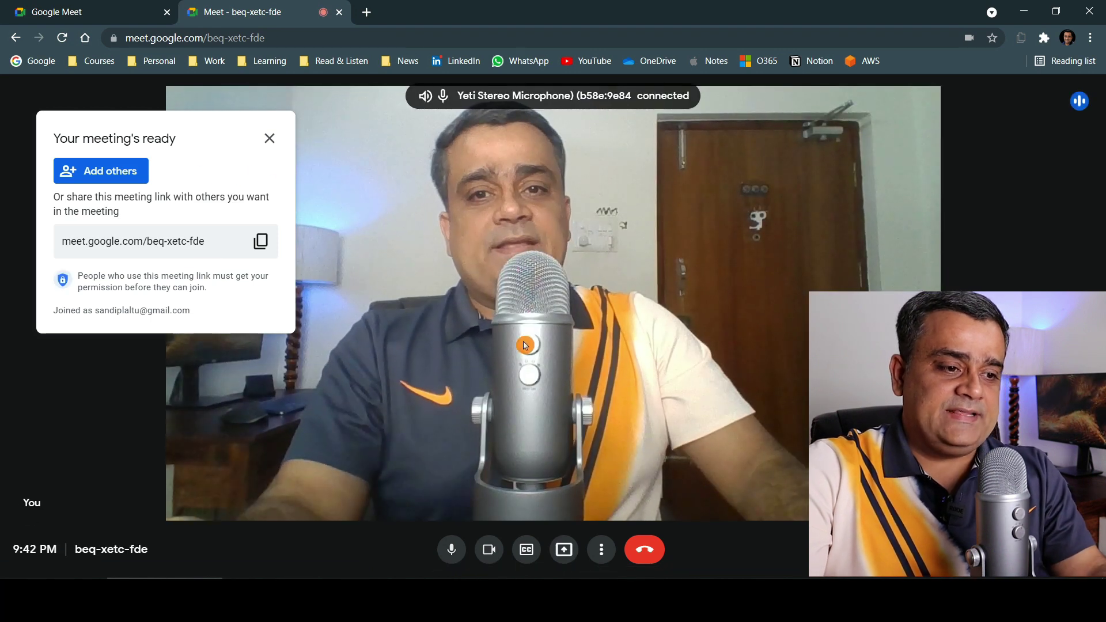
left_click(487, 550)
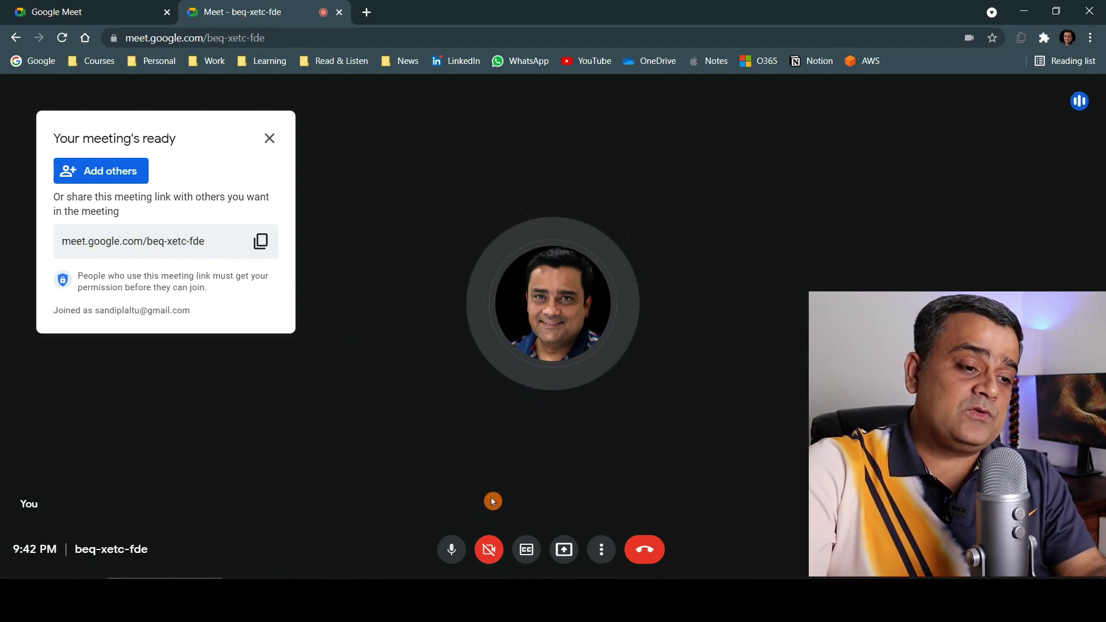
left_click(451, 549)
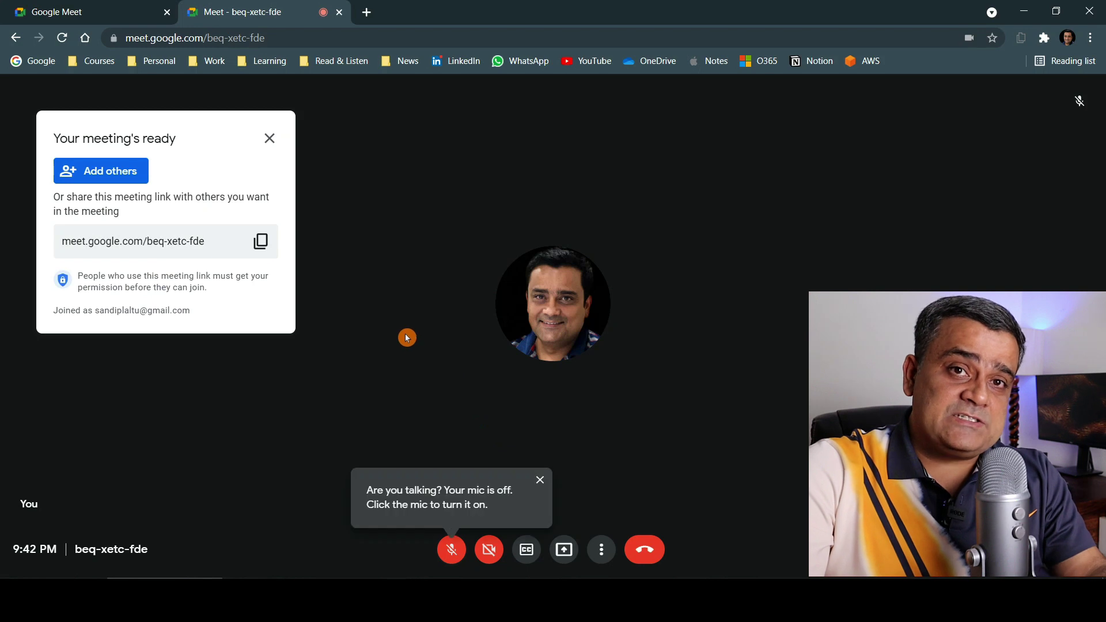
left_click(261, 242)
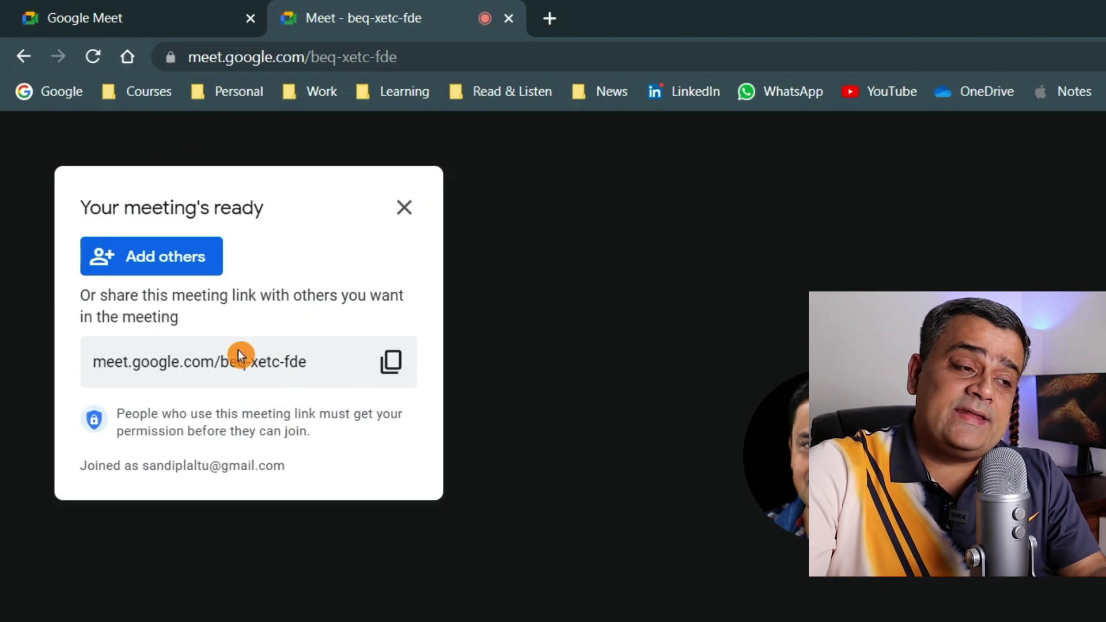
On the Meet home tab, paste the copied meeting link into the code field.
left_click(113, 21)
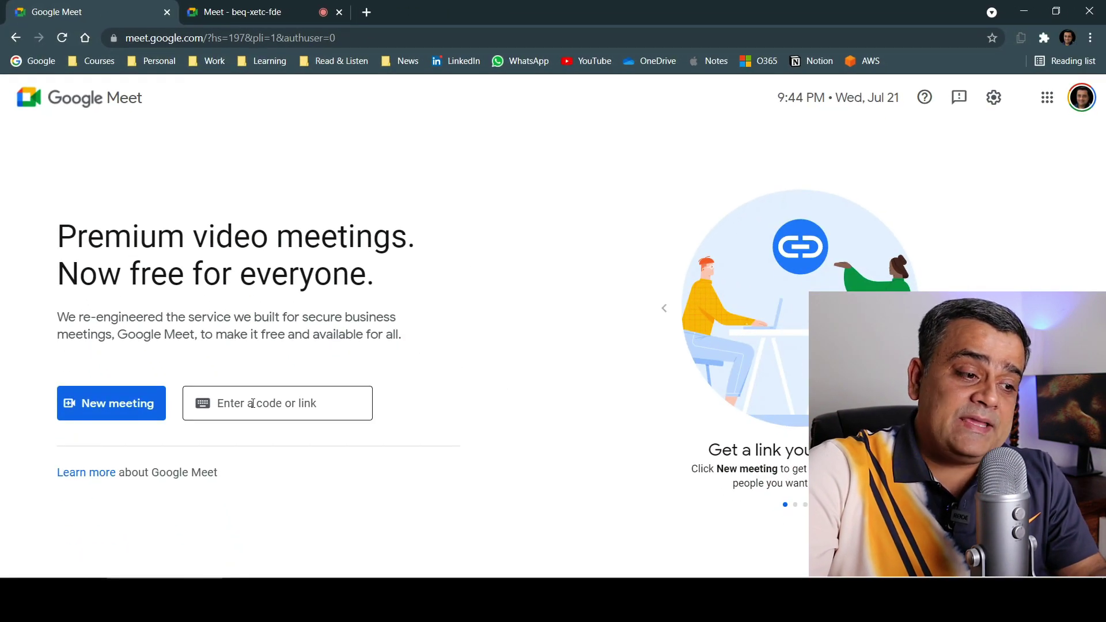
left_click(253, 403)
right_click(252, 403)
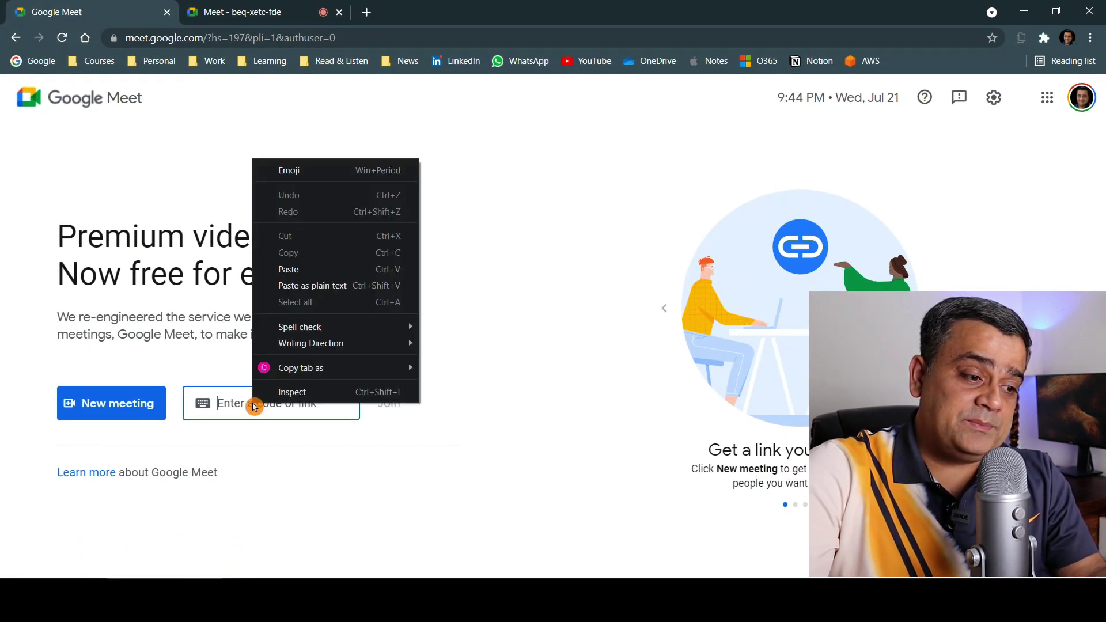
left_click(299, 267)
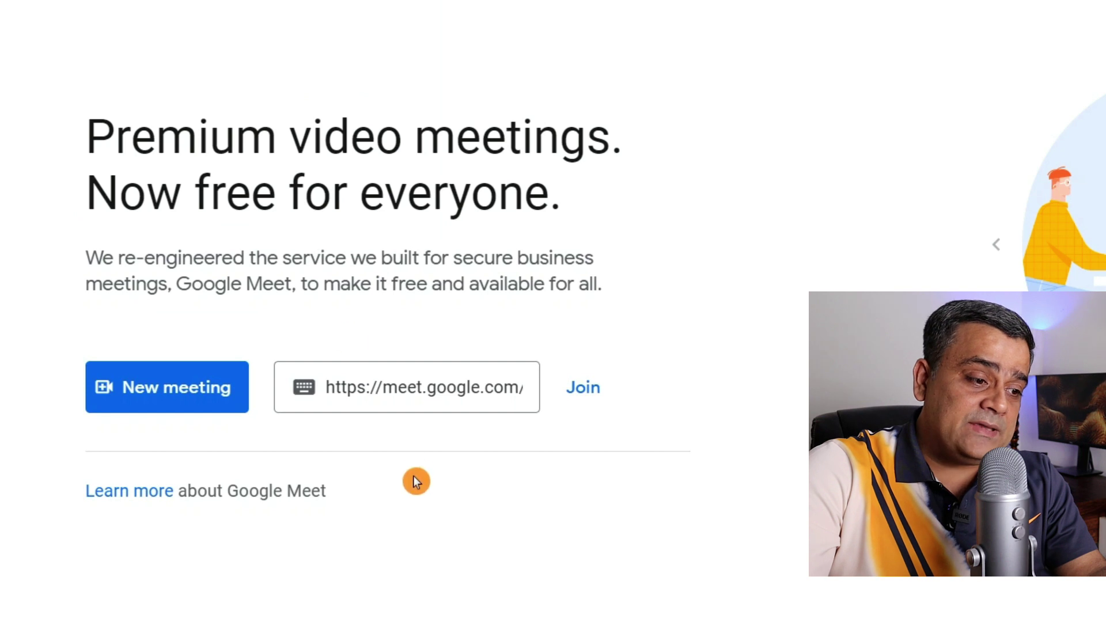
left_click_drag(513, 387, 300, 392)
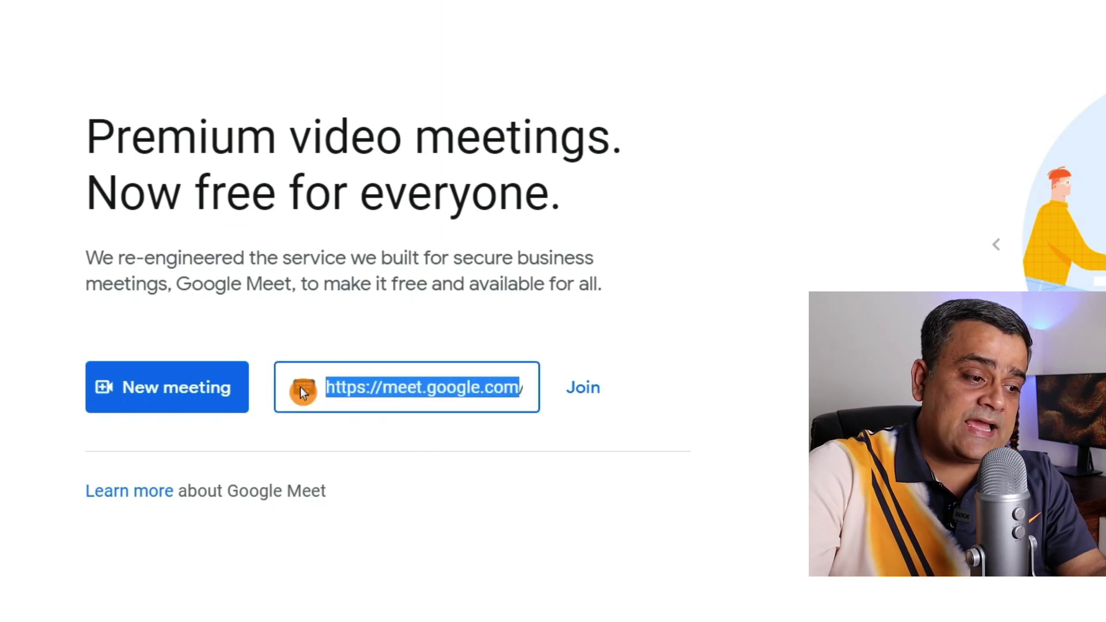
key("BackSpace")
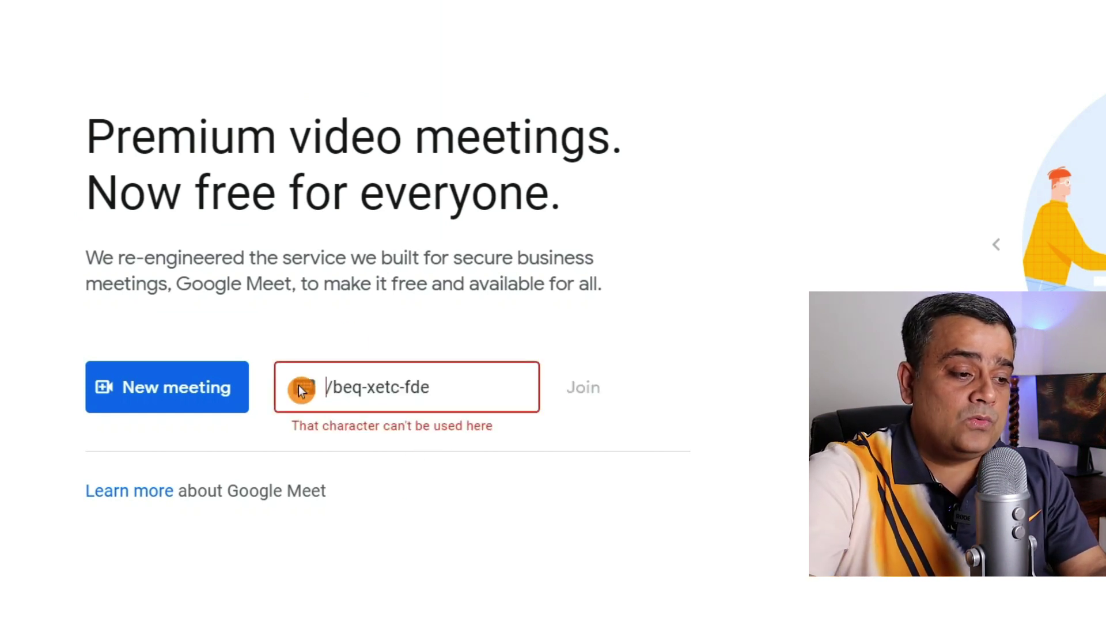
key("shift+Right")
key("BackSpace")
key("Right")
key("Right")
key("Right")
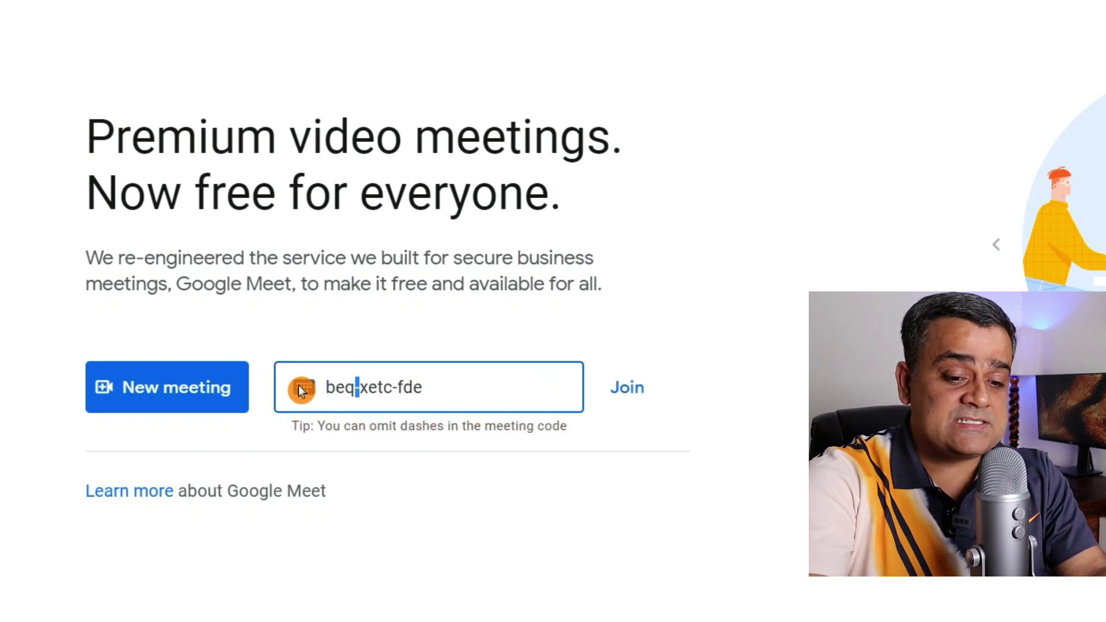
key("Delete")
key("Right")
key("Right")
key("Right")
key("Right")
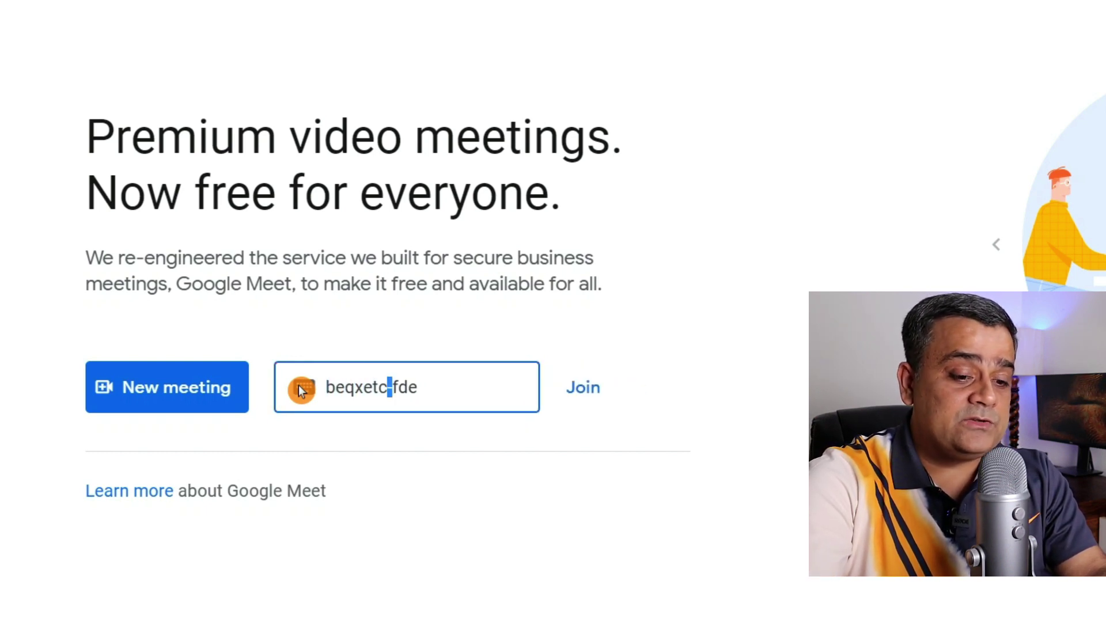
key("Delete")
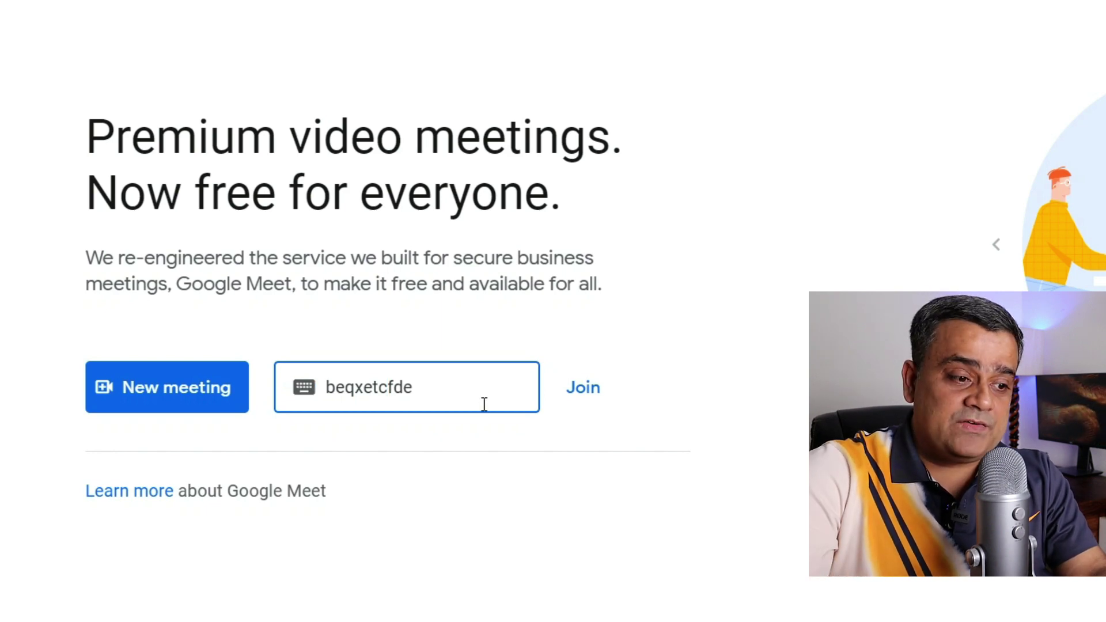
left_click(590, 394)
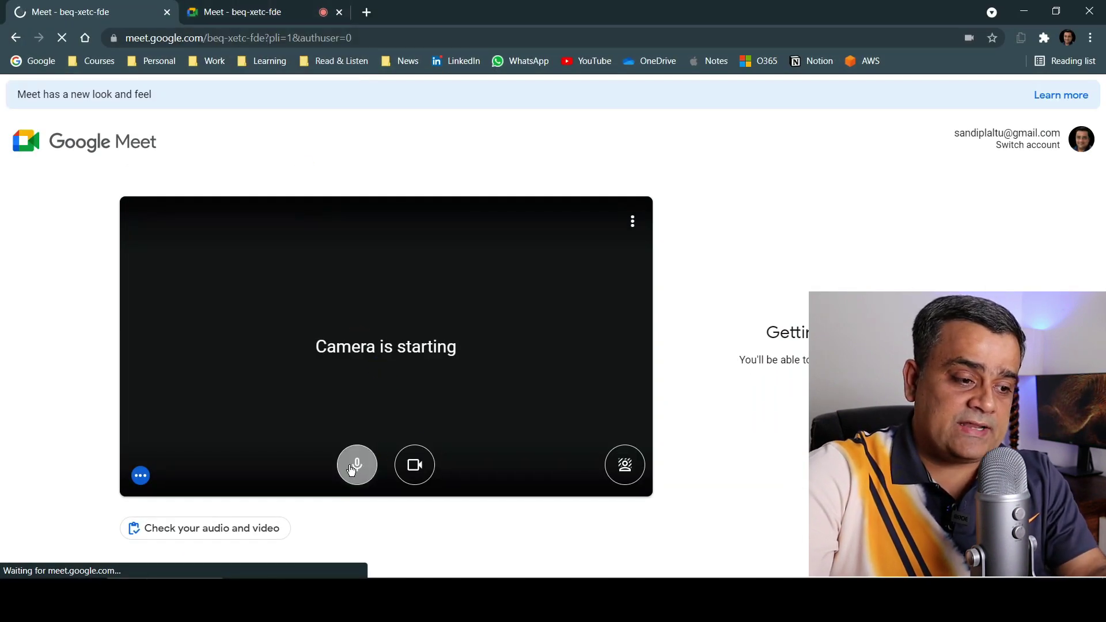
Join the beq-xetc-fde call with camera and microphone off, then switch to the first Meet tab.
left_click(415, 475)
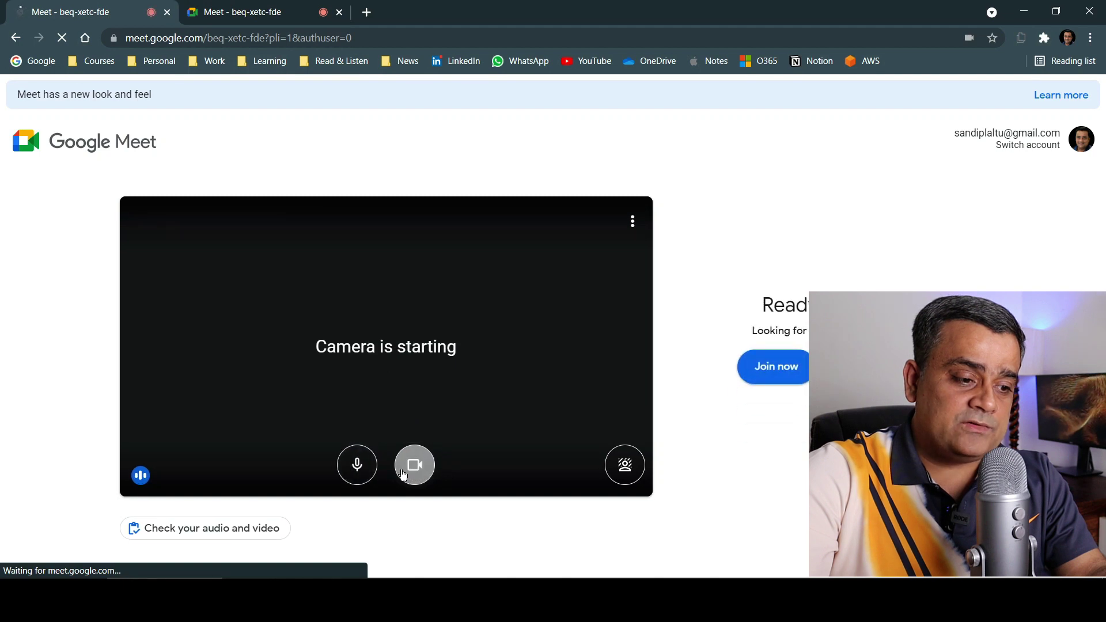
left_click(357, 468)
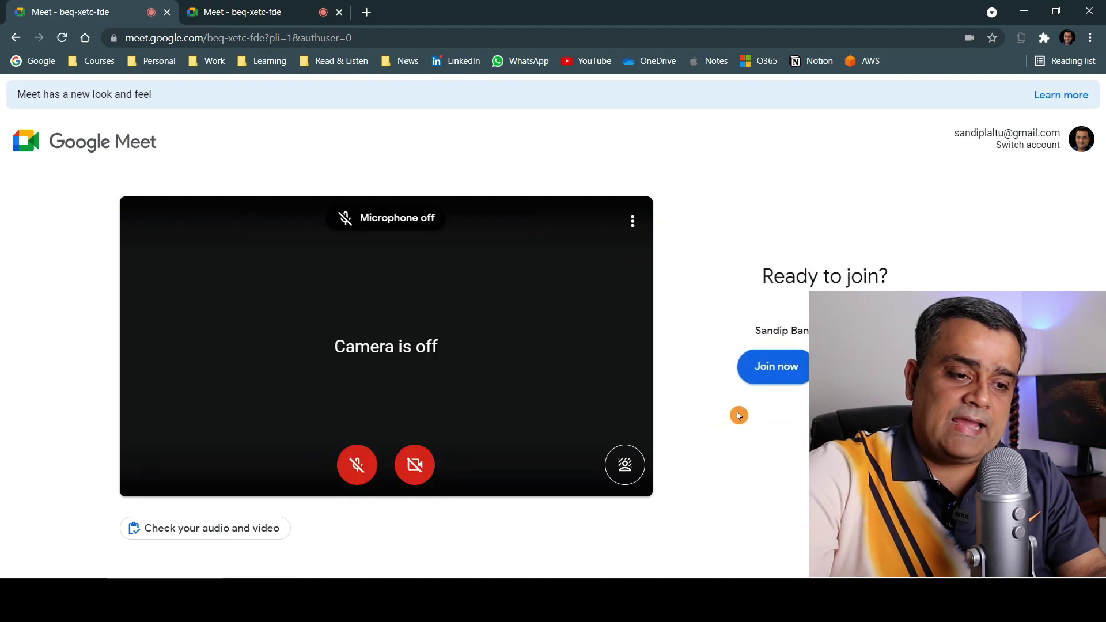
left_click(786, 372)
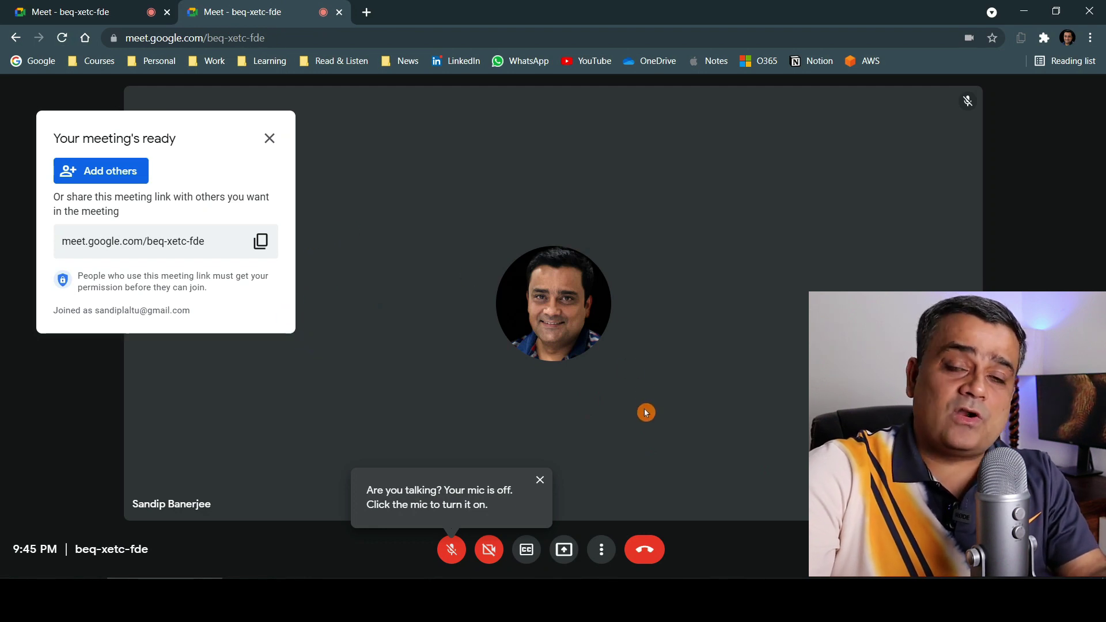
left_click(103, 12)
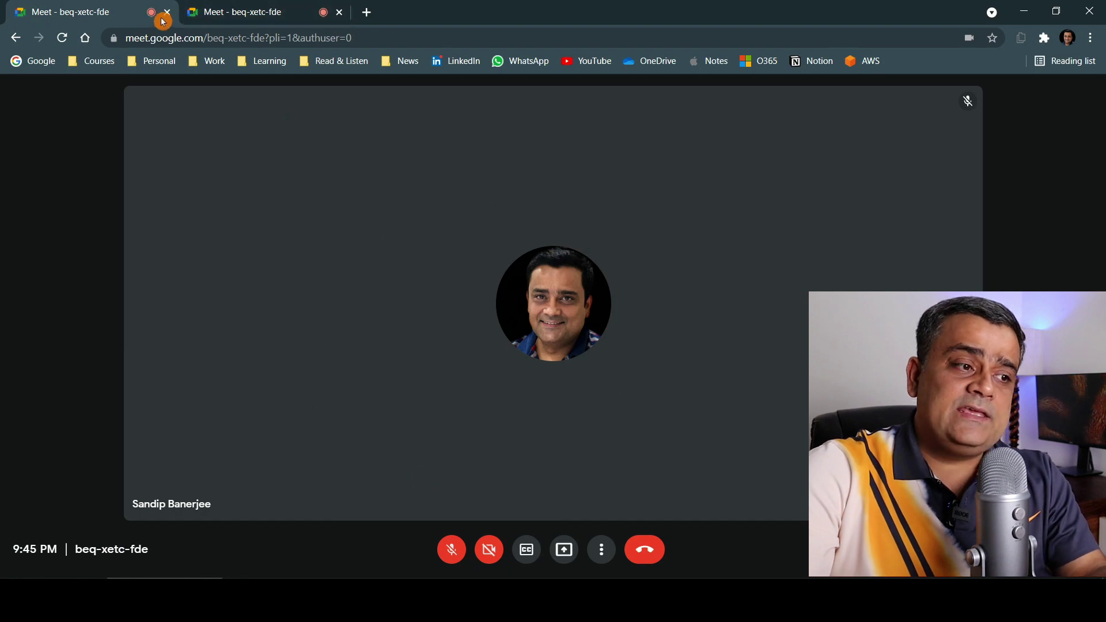
Return to the second call tab and copy the meet.google.com/beq-xetc-fde link.
key("ctrl+Tab")
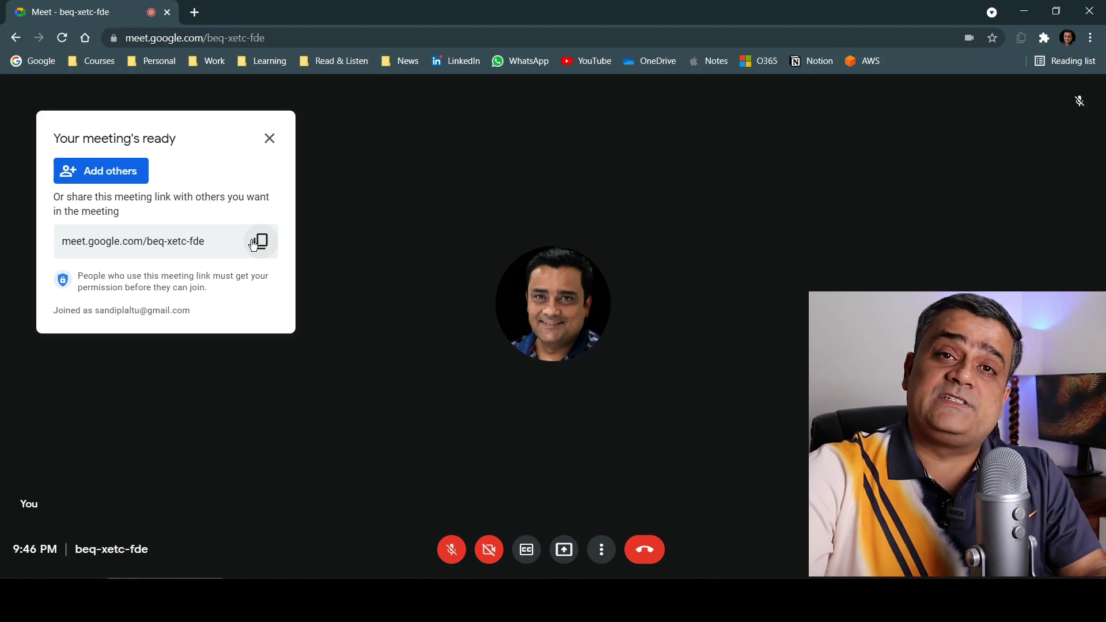
left_click(347, 167)
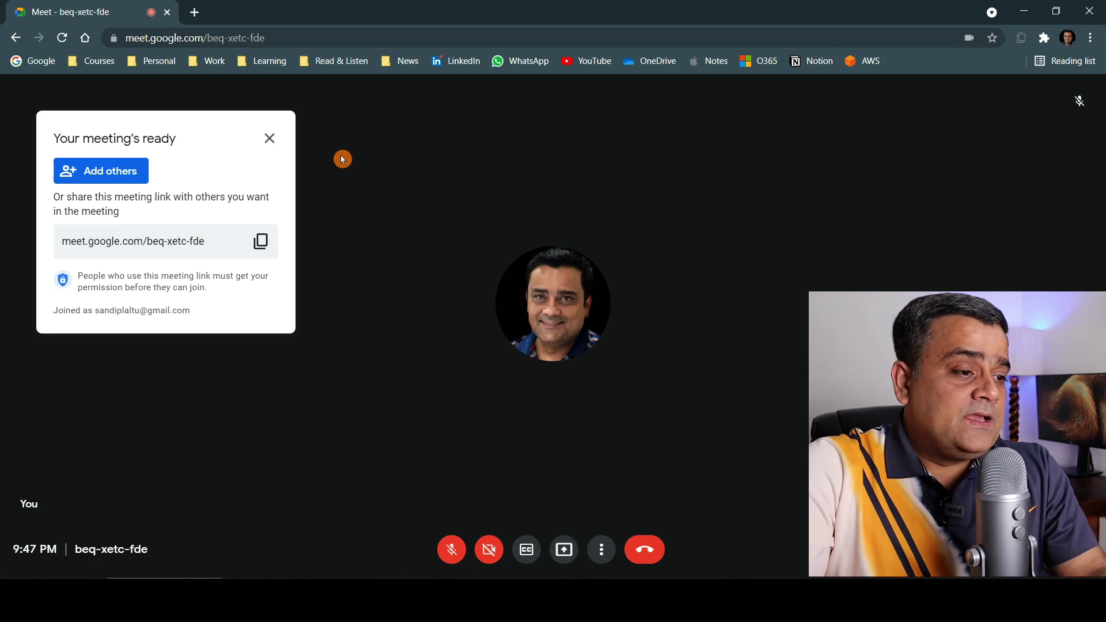
Close the 'Your meeting's ready' panel.
left_click(269, 138)
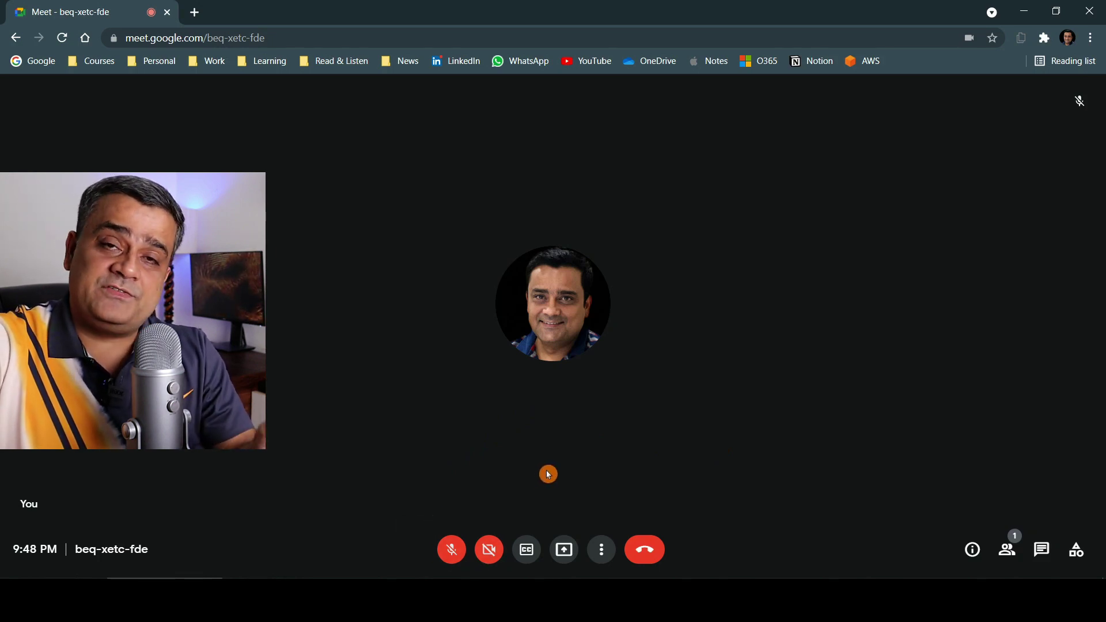
Open call Settings and keep the default Yeti Stereo Microphone on the Audio tab.
left_click(601, 550)
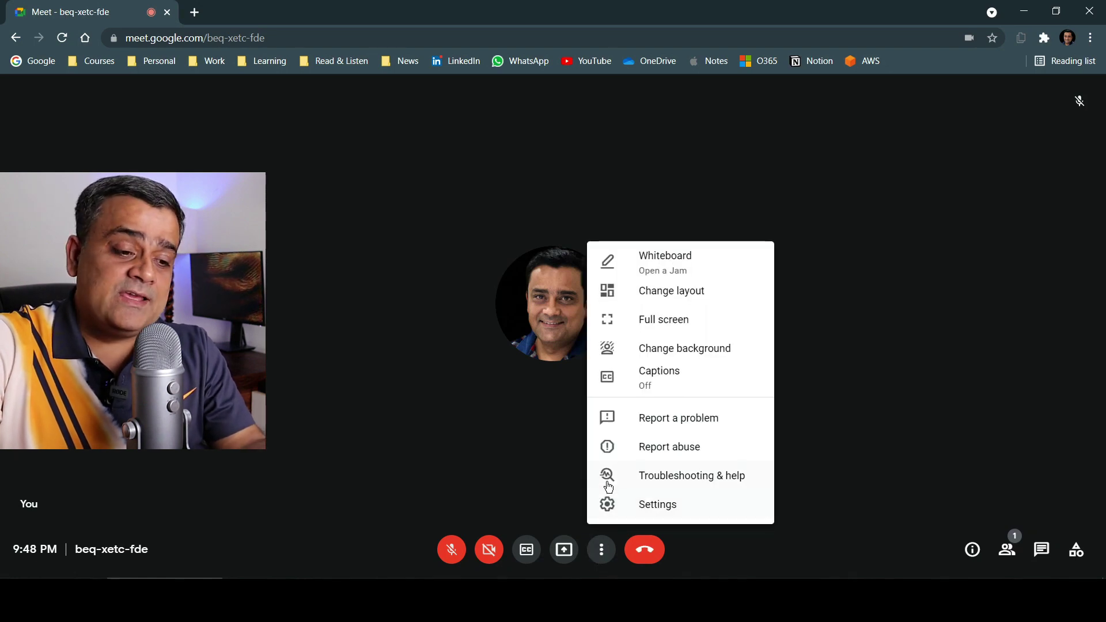
left_click(600, 550)
left_click(600, 550)
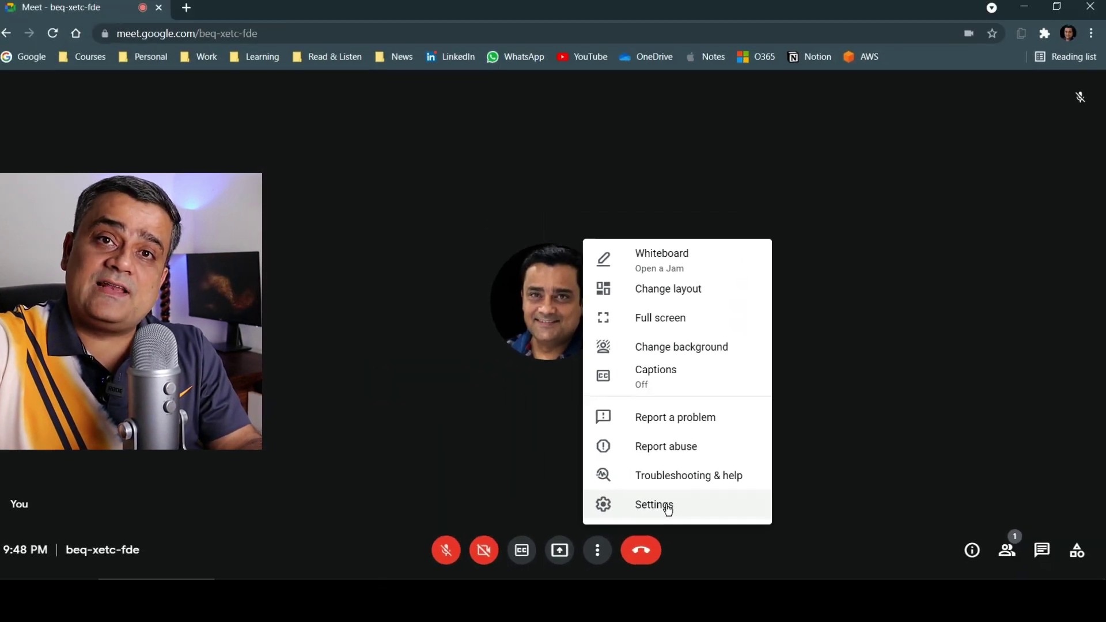
left_click(667, 507)
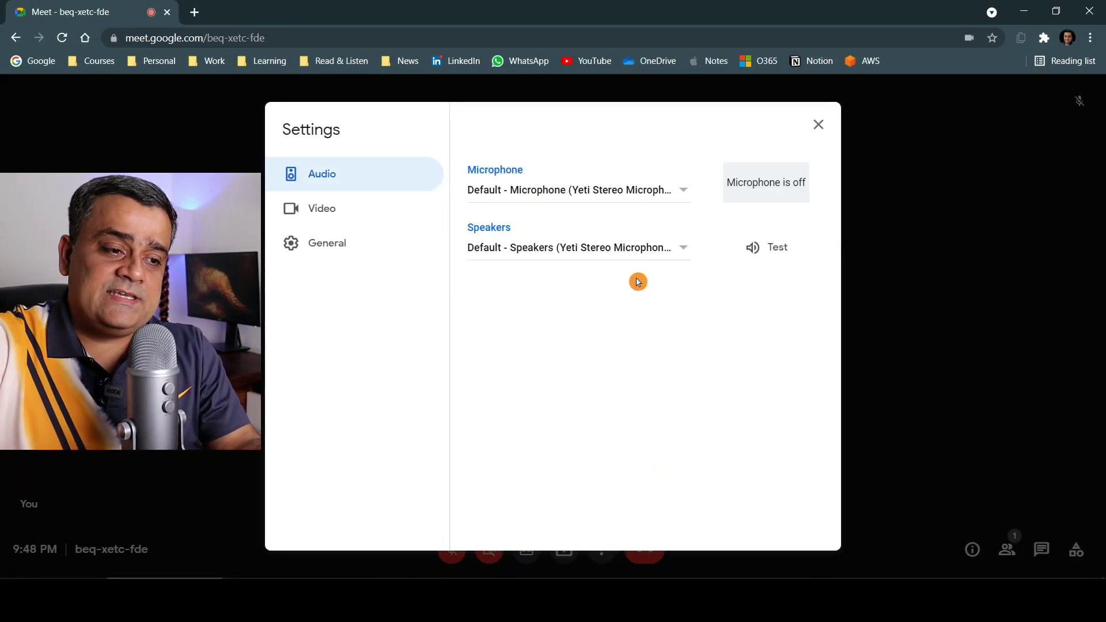
left_click(571, 194)
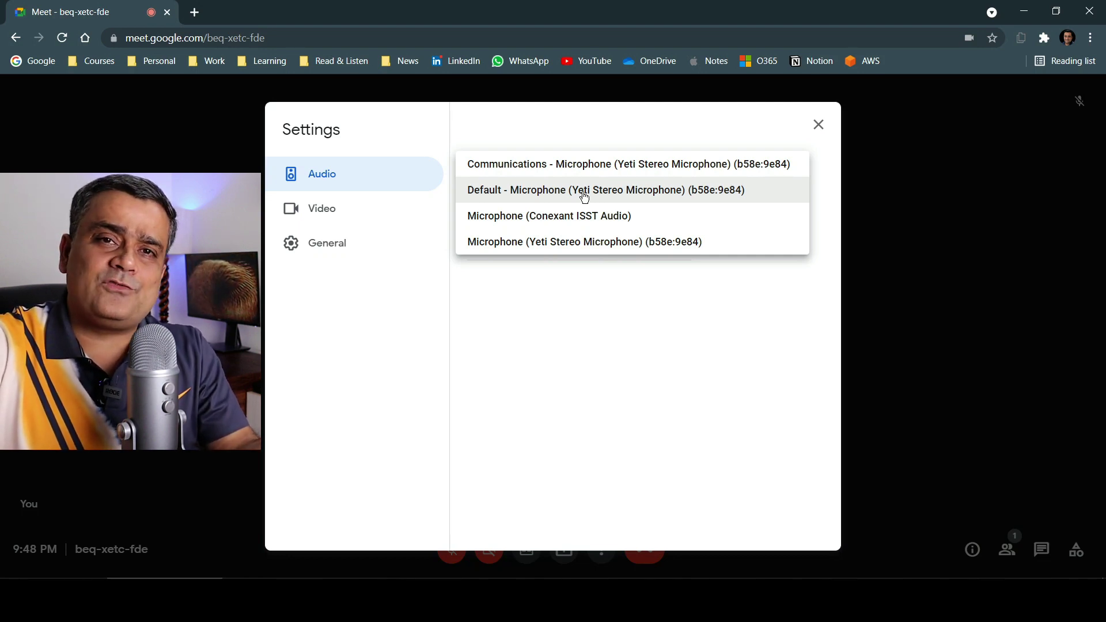
left_click(584, 196)
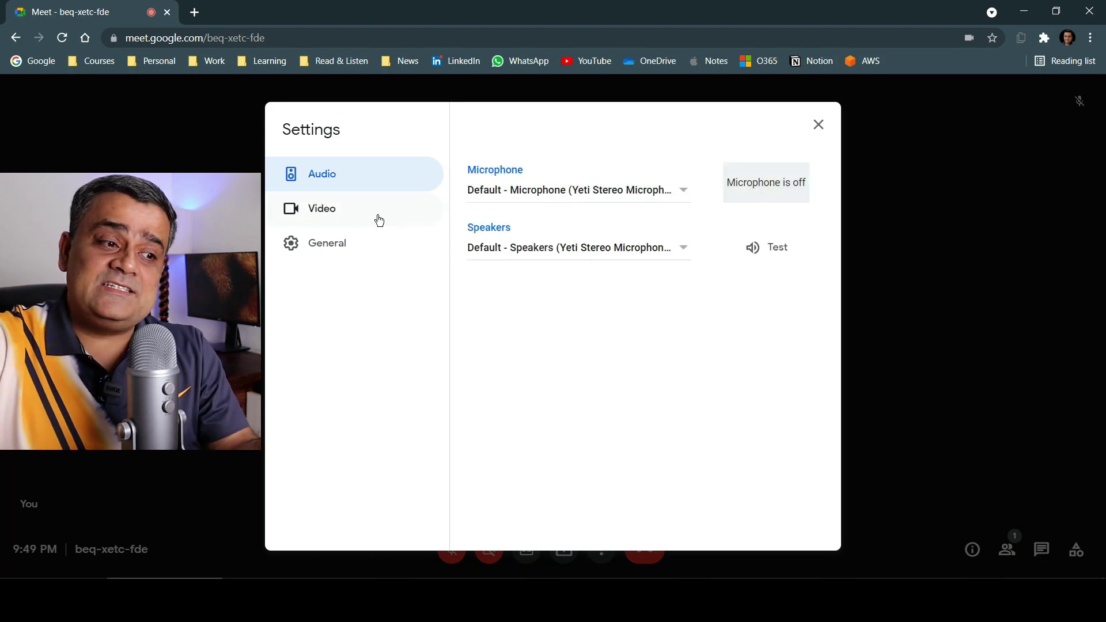
In Video settings, keep send and receive resolution at High definition (720p).
left_click(323, 217)
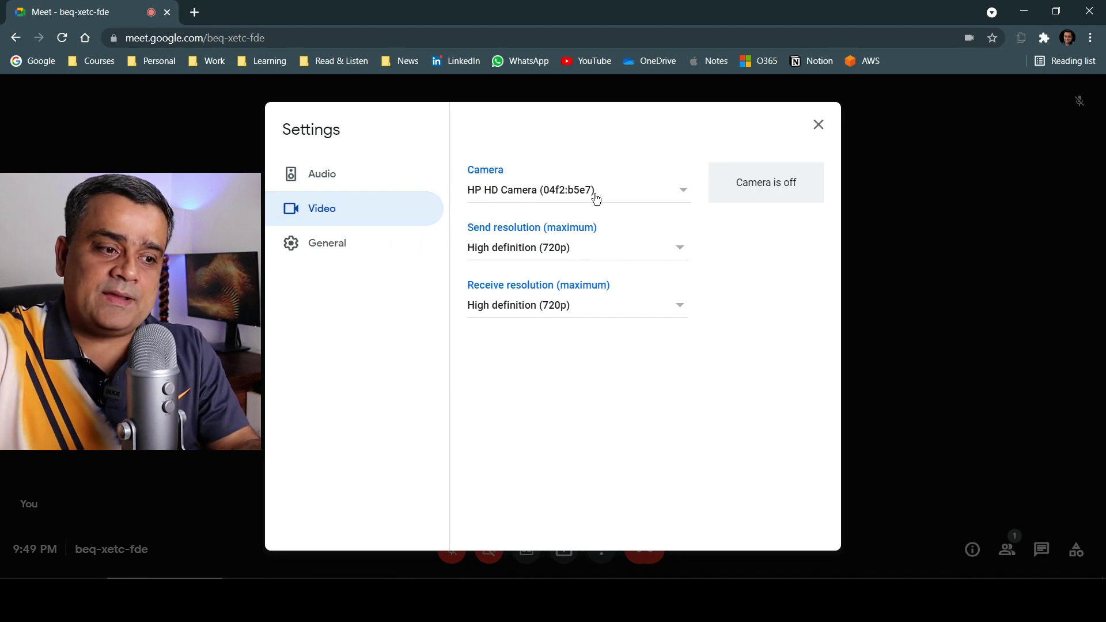
left_click(582, 251)
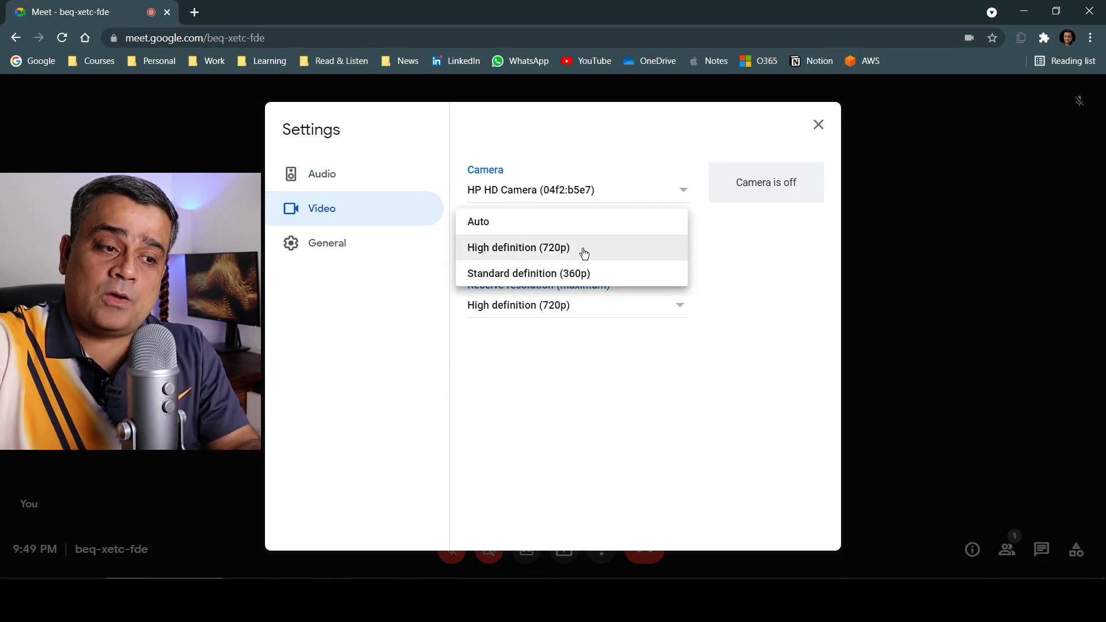
left_click(512, 256)
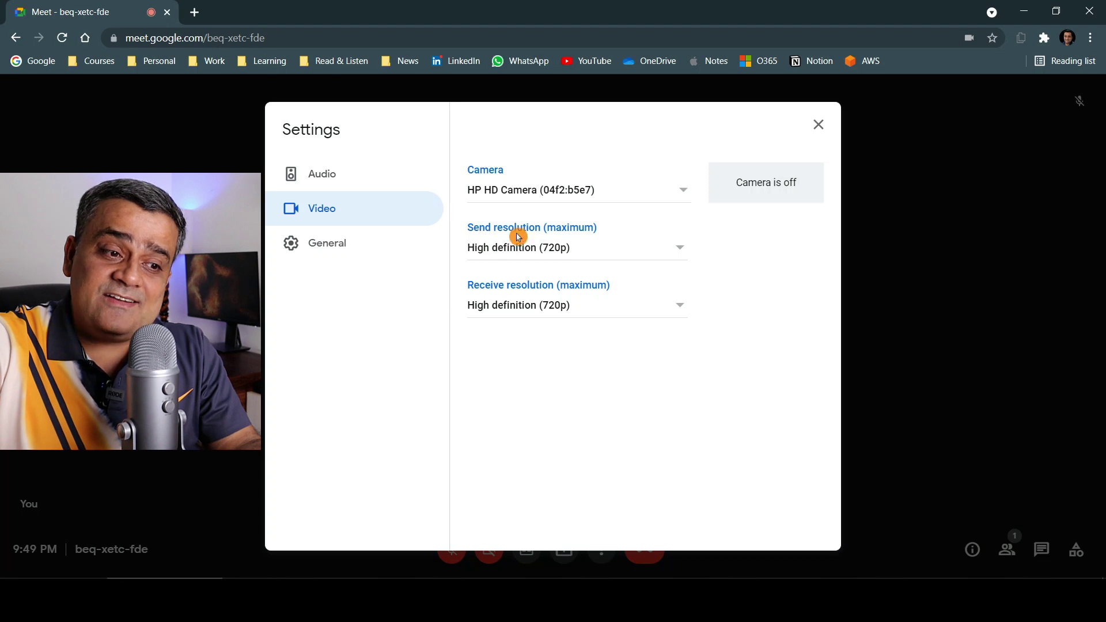
left_click(514, 250)
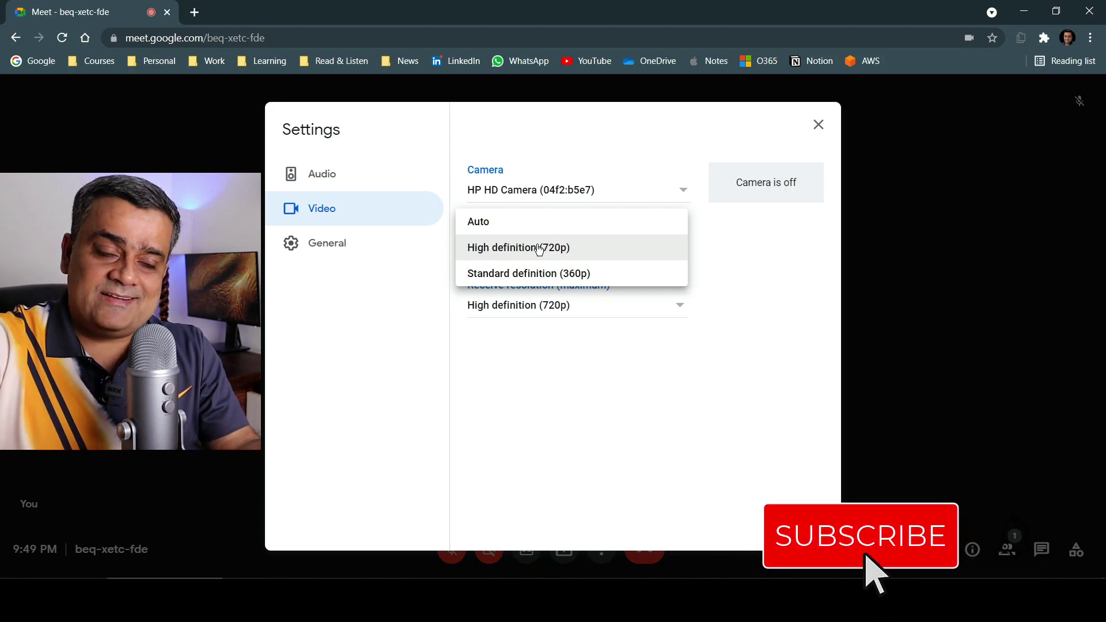
left_click(559, 248)
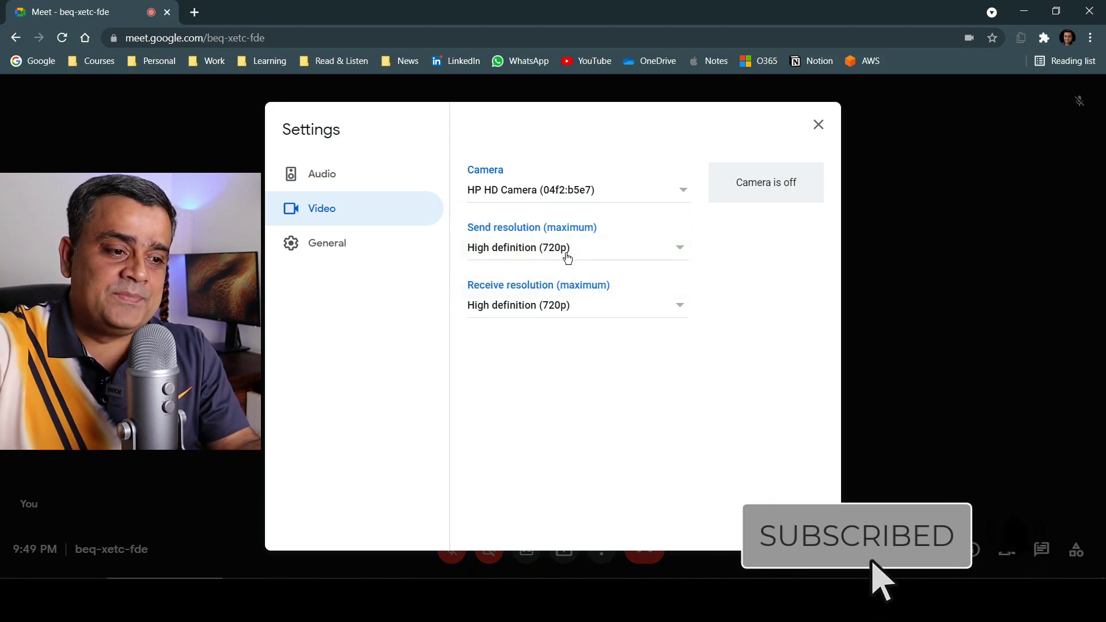
left_click(516, 305)
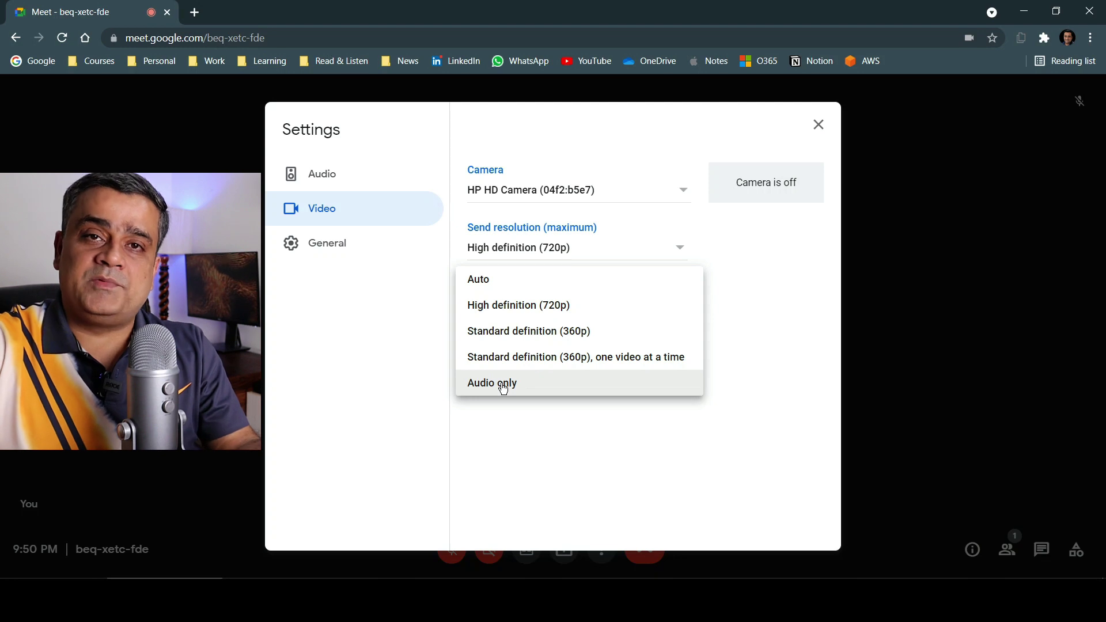
left_click(508, 311)
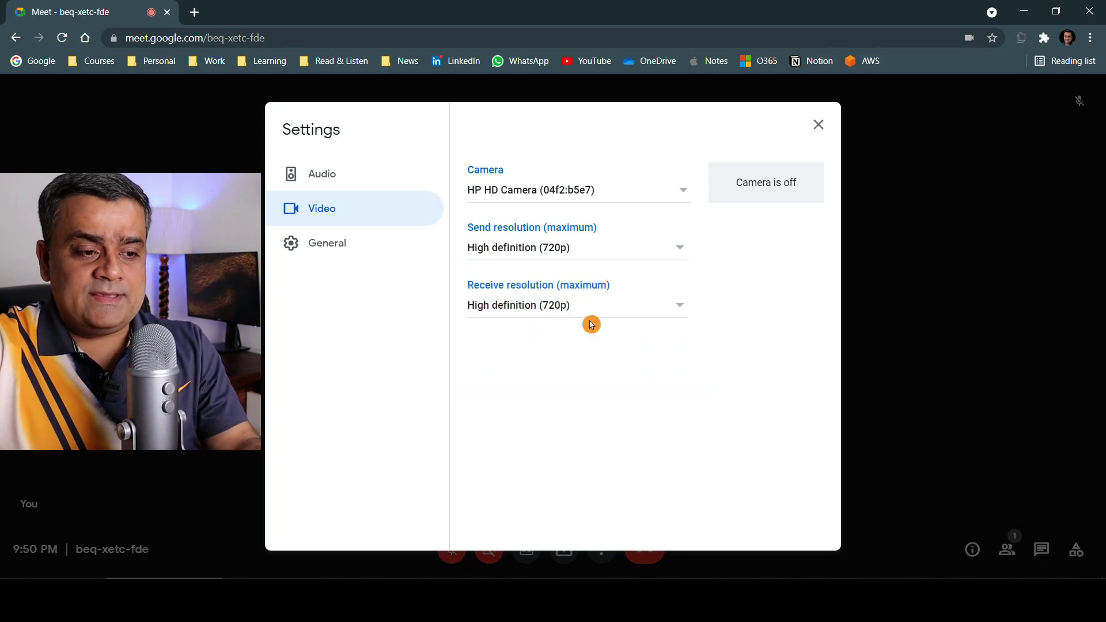
left_click(548, 326)
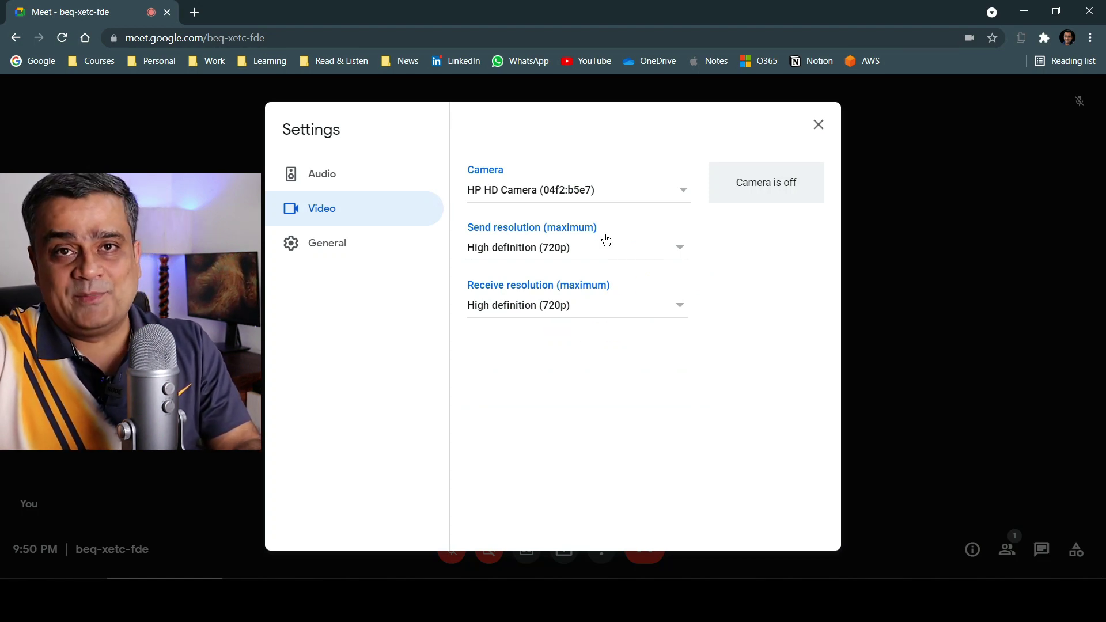
Review the General settings, leaving diagnostics reporting unticked, and close Settings to return to the beq-xetc-fde call.
left_click(328, 249)
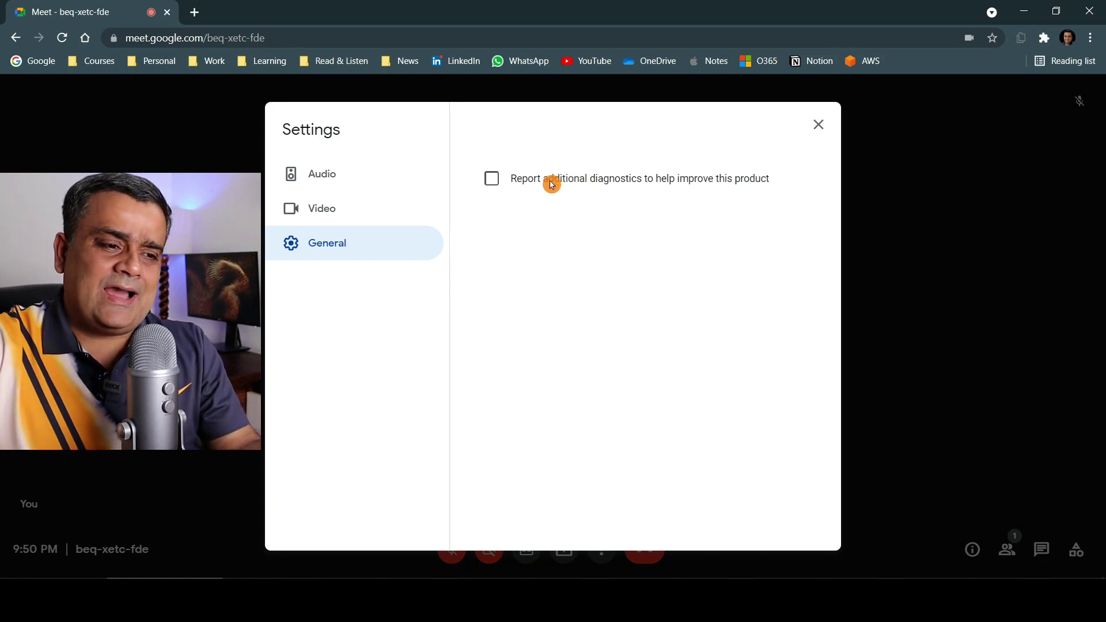
left_click(819, 125)
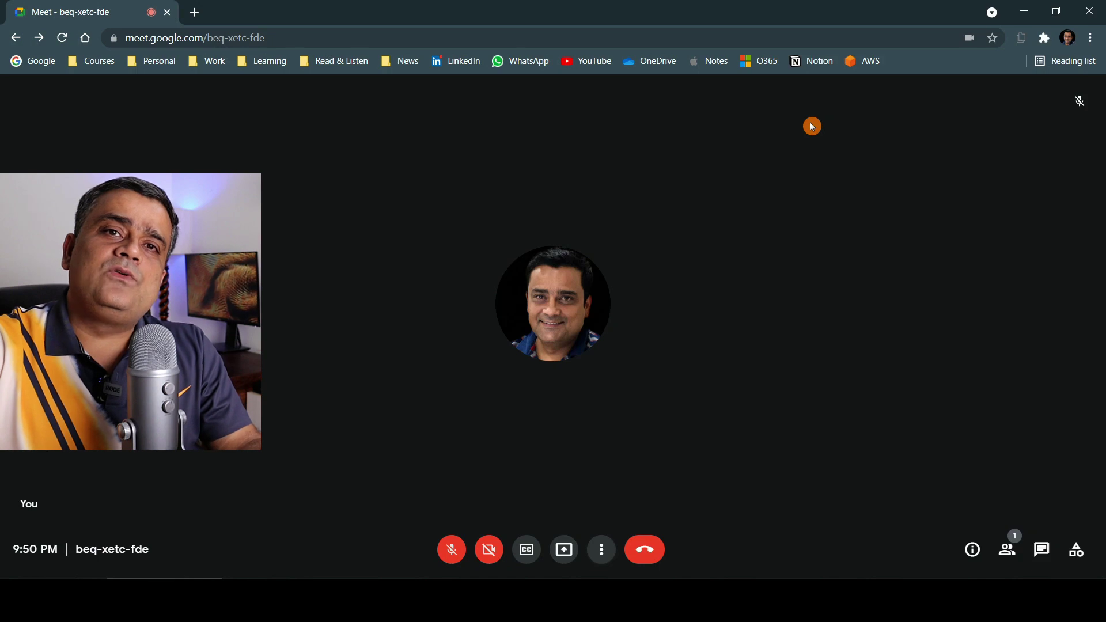
left_click(528, 554)
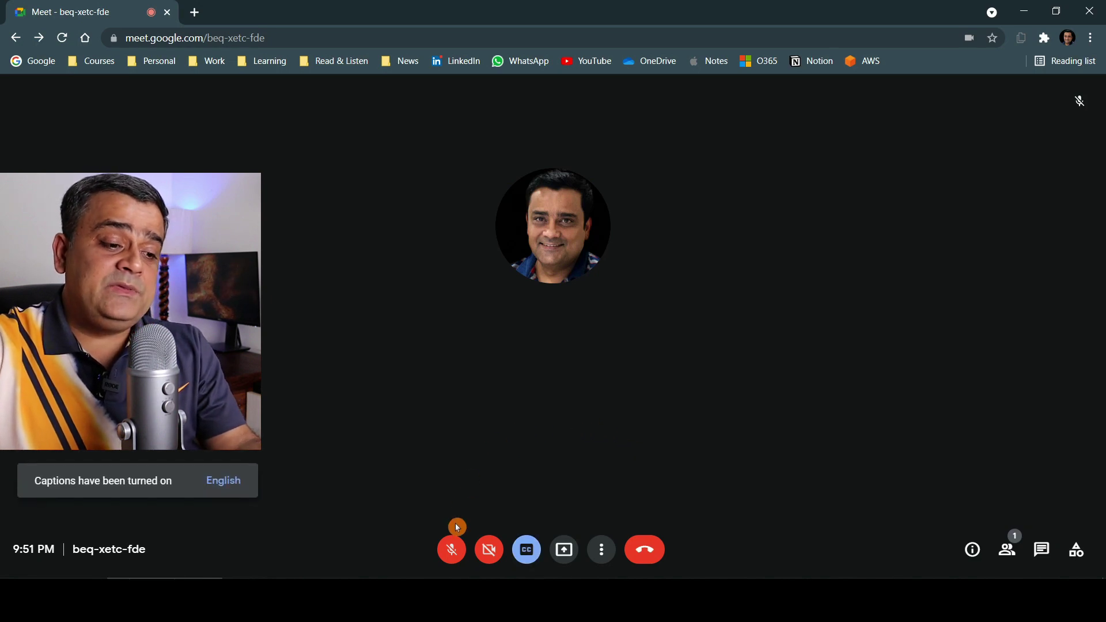
left_click(451, 567)
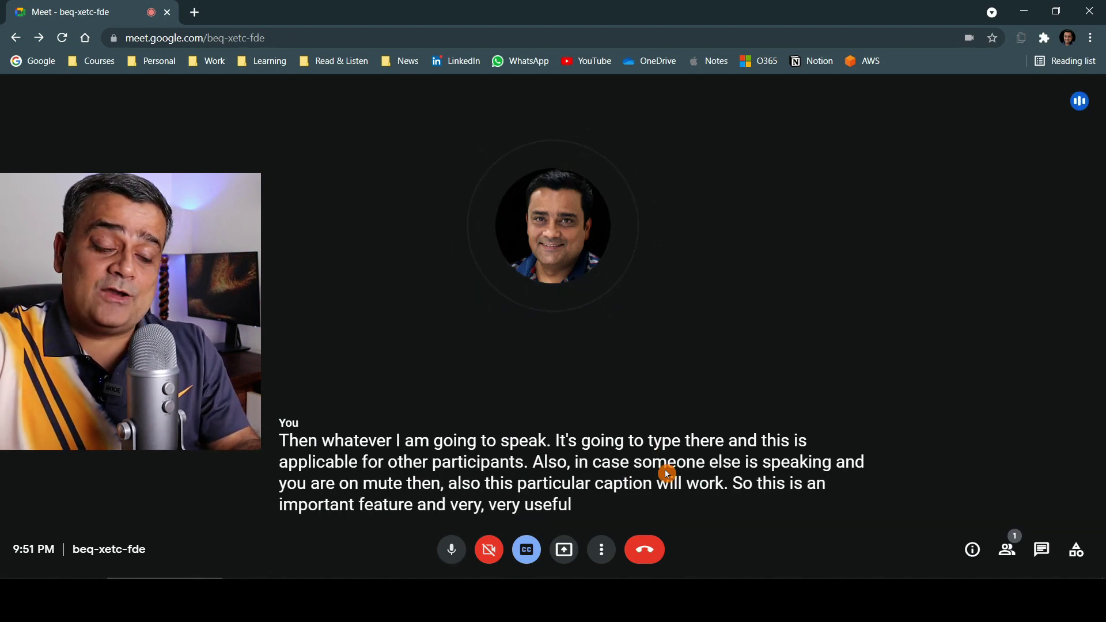
key("c")
key("ctrl+d")
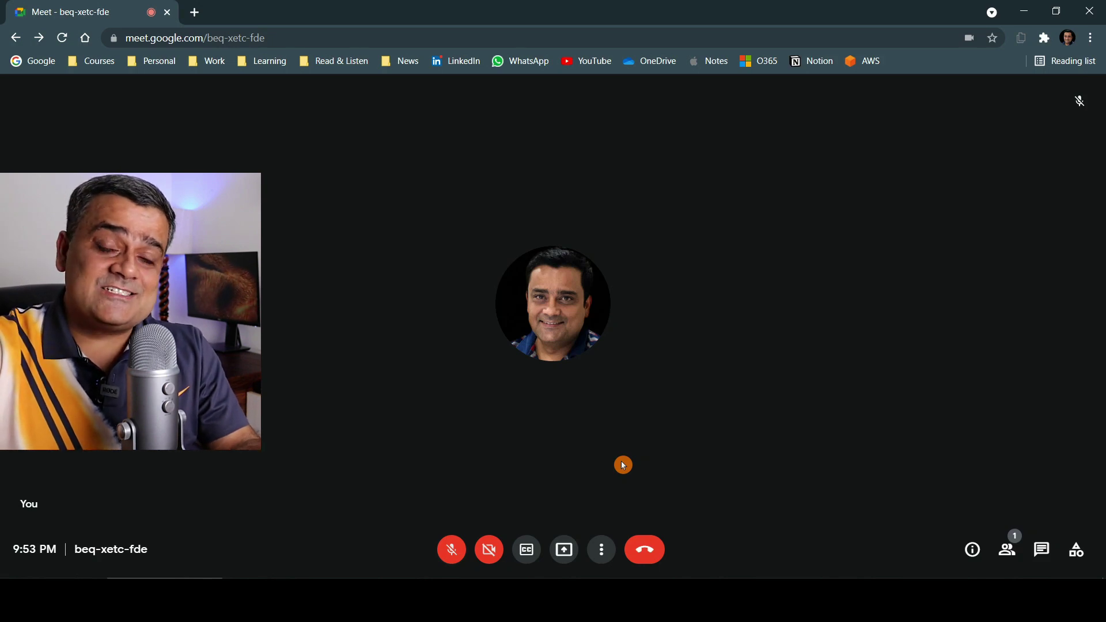
Browse the caption language list without turning captions on, then put the beq-xetc-fde call in full screen.
left_click(602, 552)
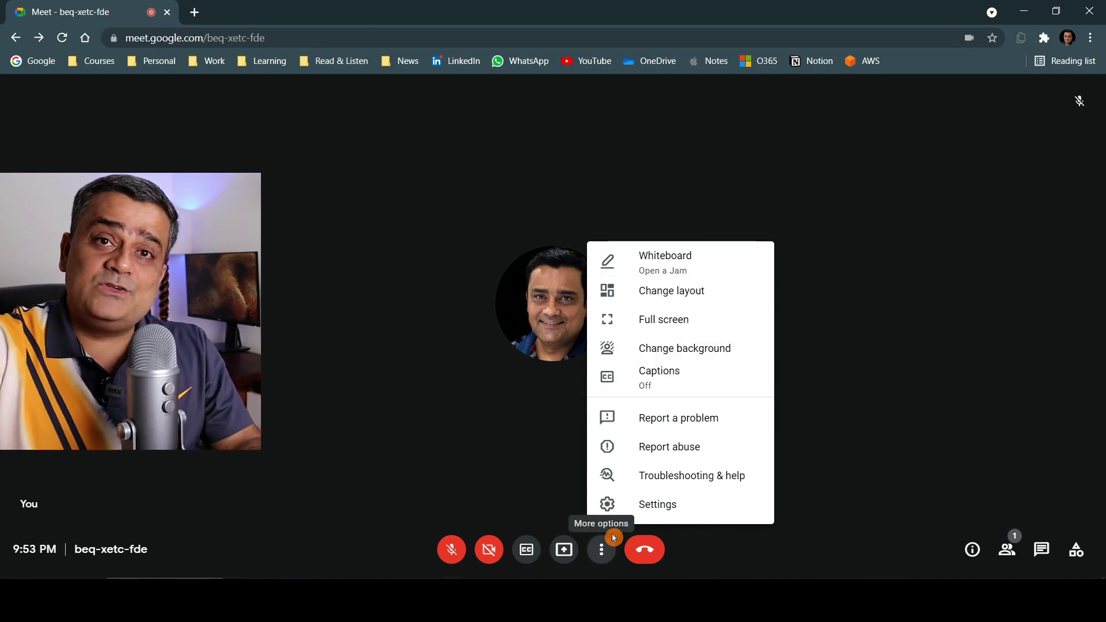
left_click(673, 379)
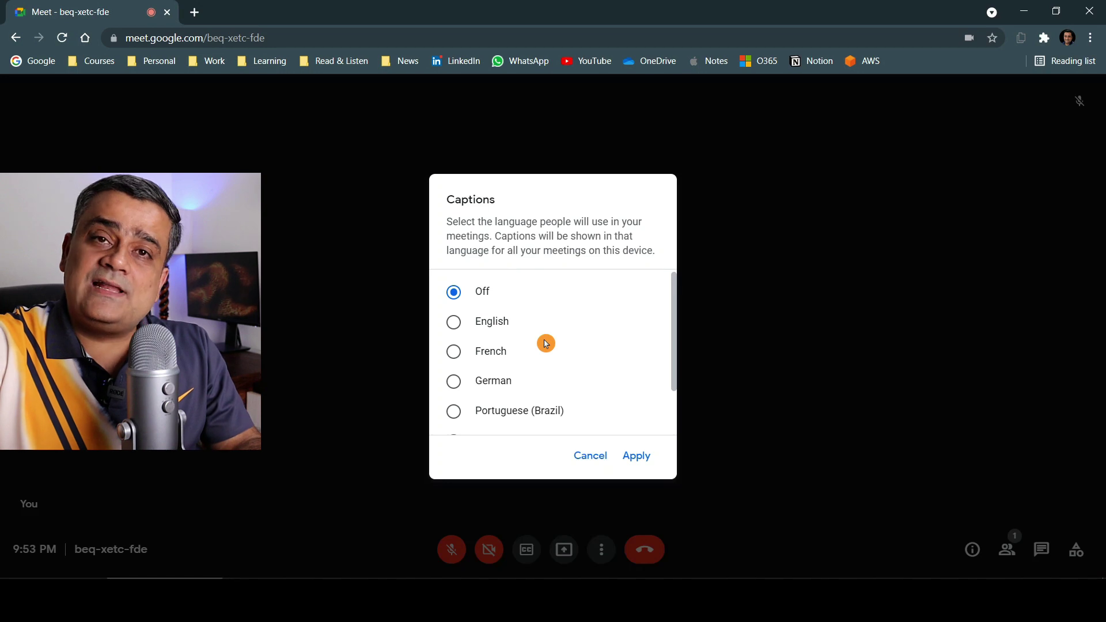
scroll(546, 343, "down", 1)
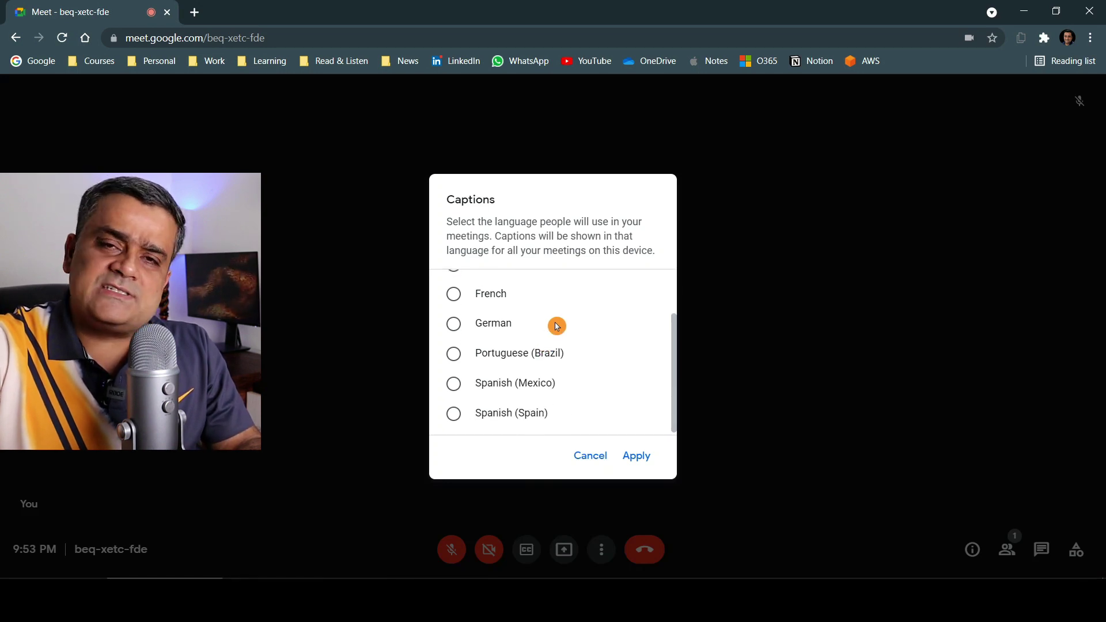
scroll(557, 326, "up", 1)
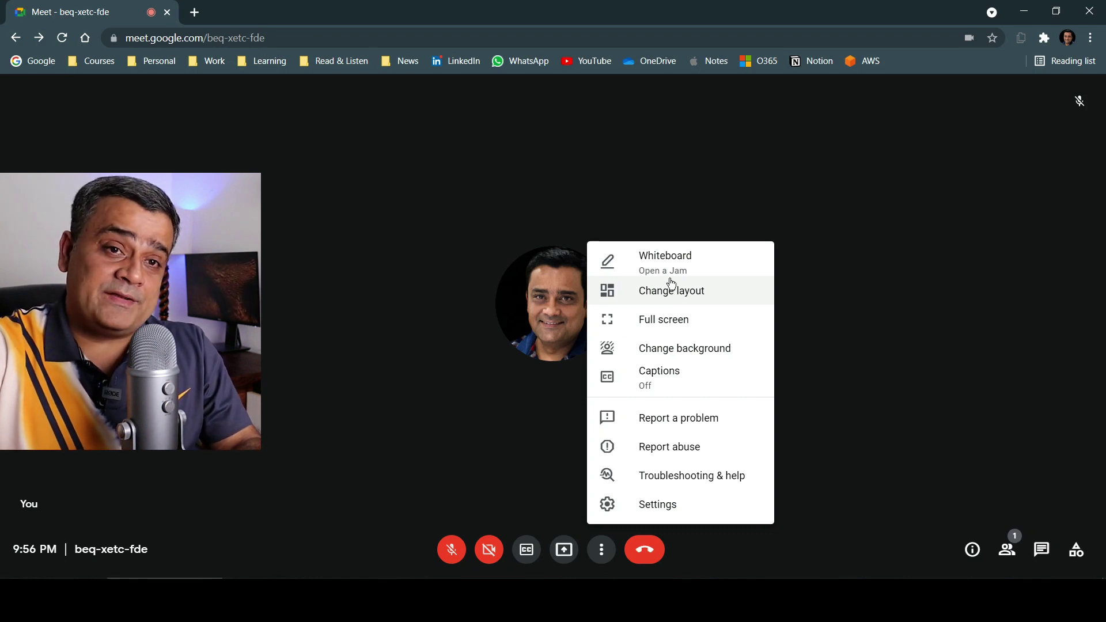
left_click(662, 321)
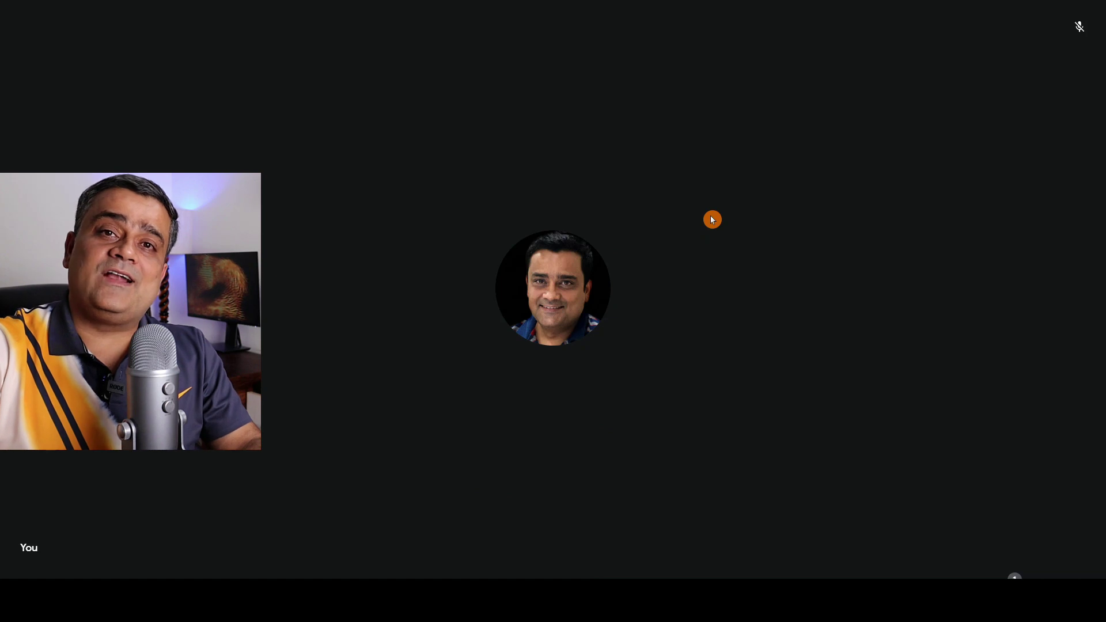